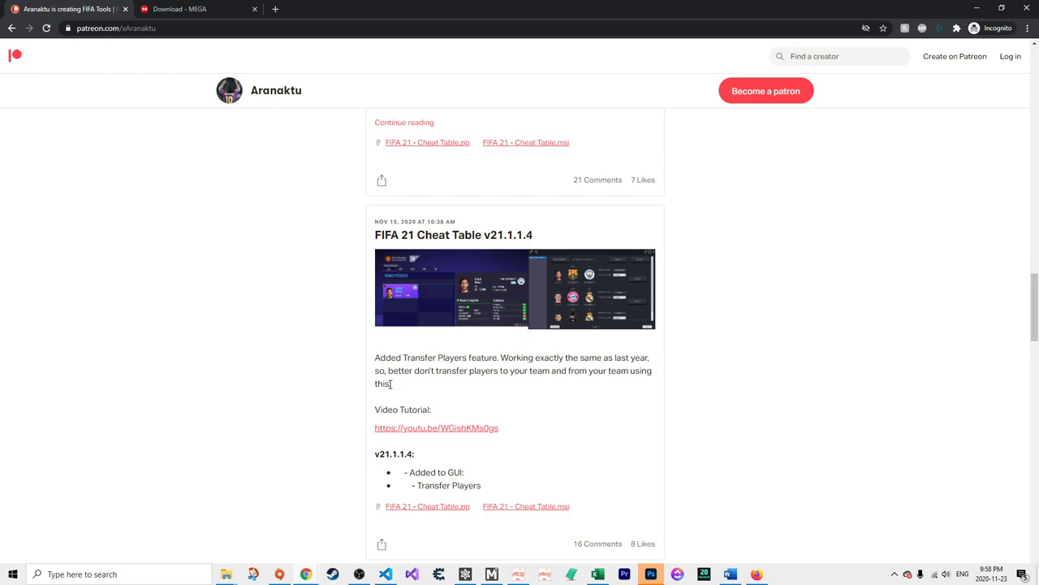
Switch from Patreon to the 'Download - MEGA' tab for CheatEngine681.exe
key(ctrl+Tab)
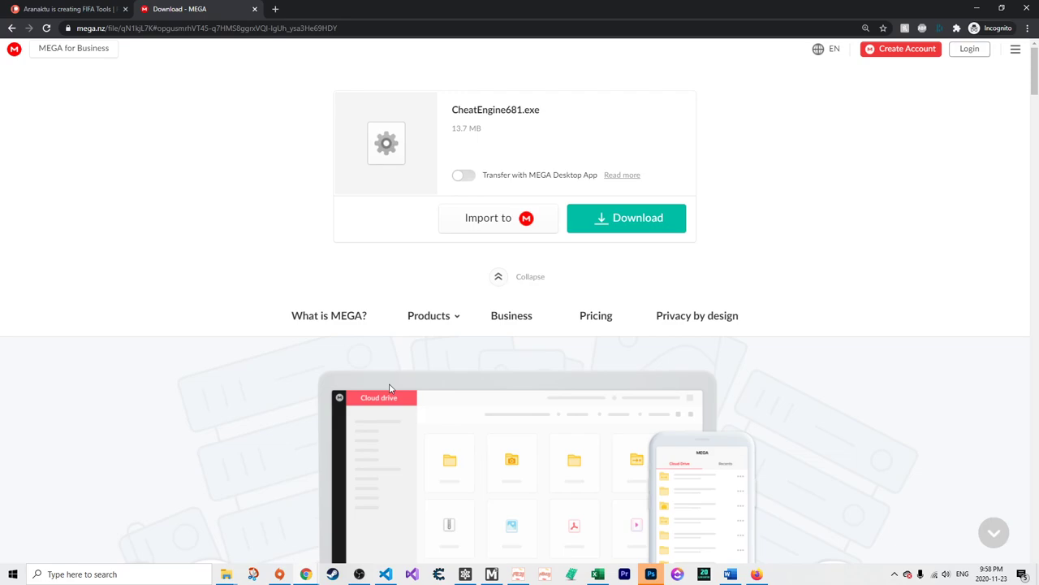
Start downloading CheatEngine681.exe (13.7 MB) from its MEGA file card
click(656, 224)
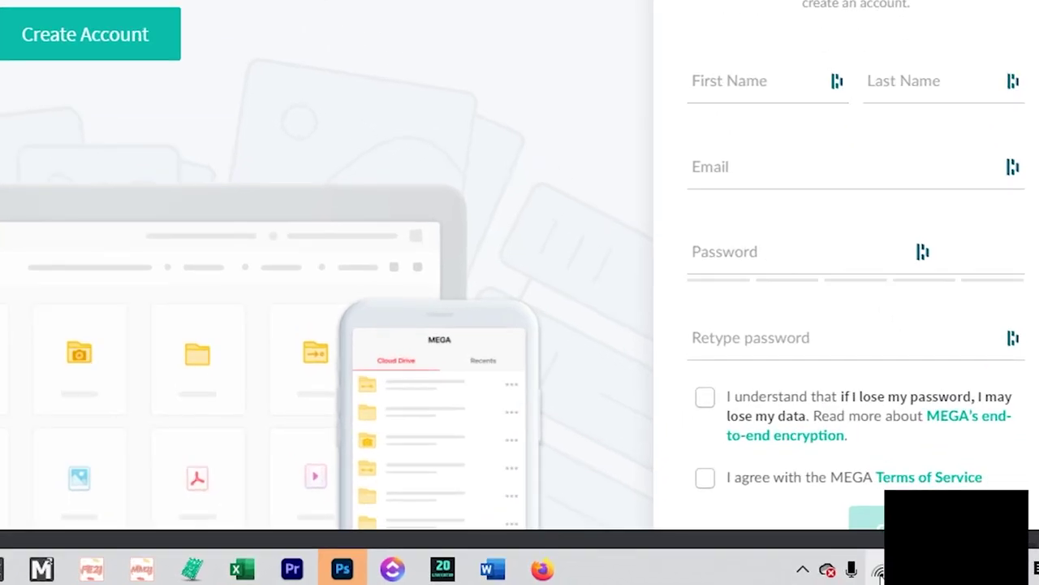
Disconnect Windows from the Wi-Fi network and close the network flyout
click(880, 572)
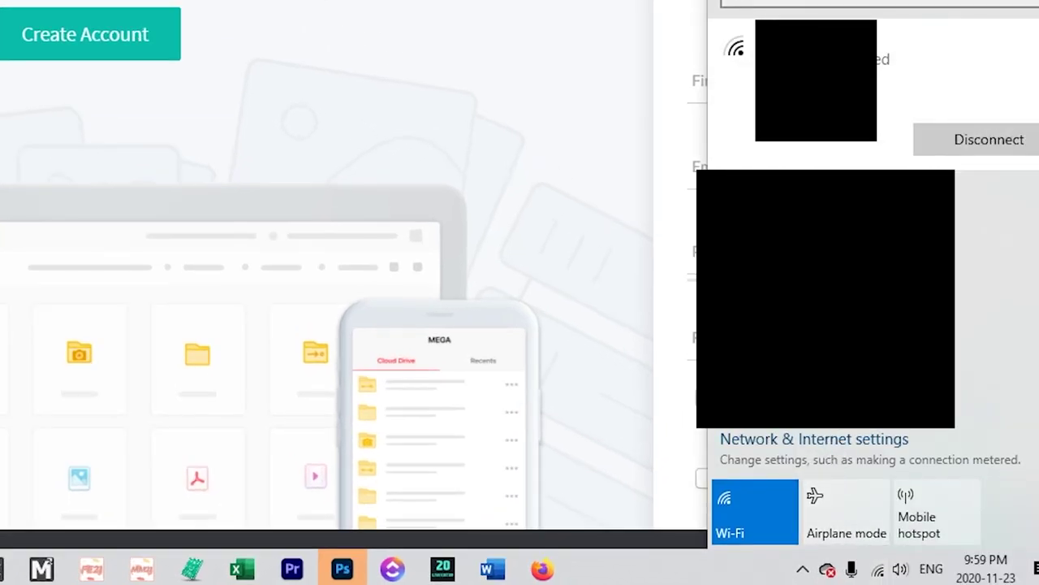
click(980, 148)
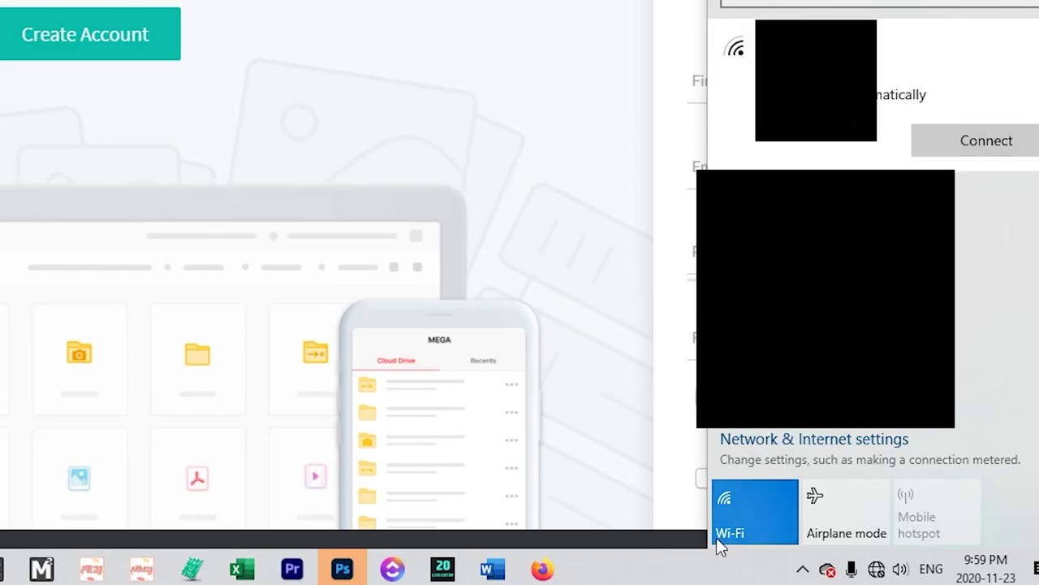
click(691, 550)
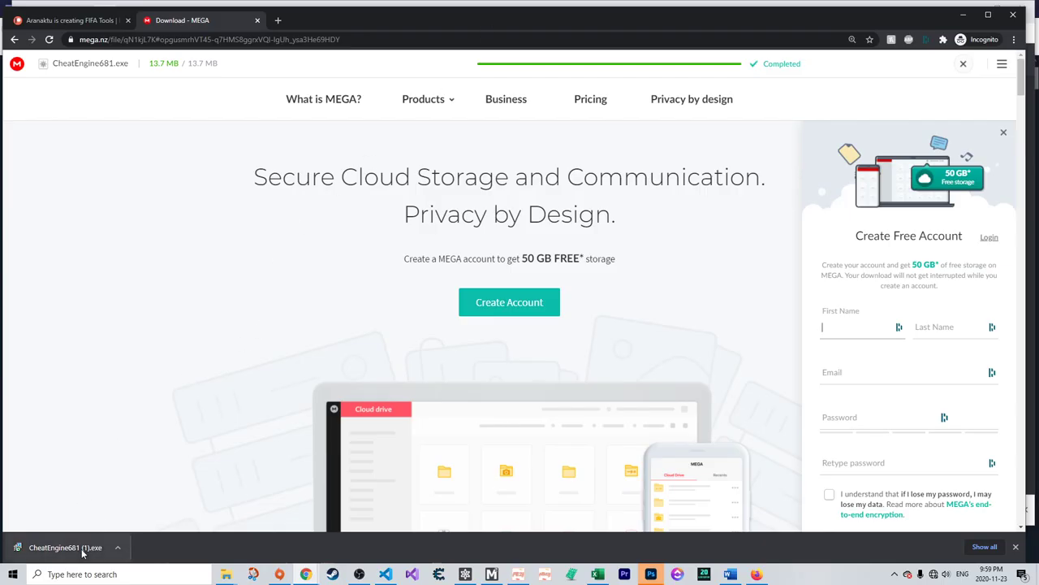
Launch the CheatEngine681 (1).exe installer and accept its licence agreement
click(79, 550)
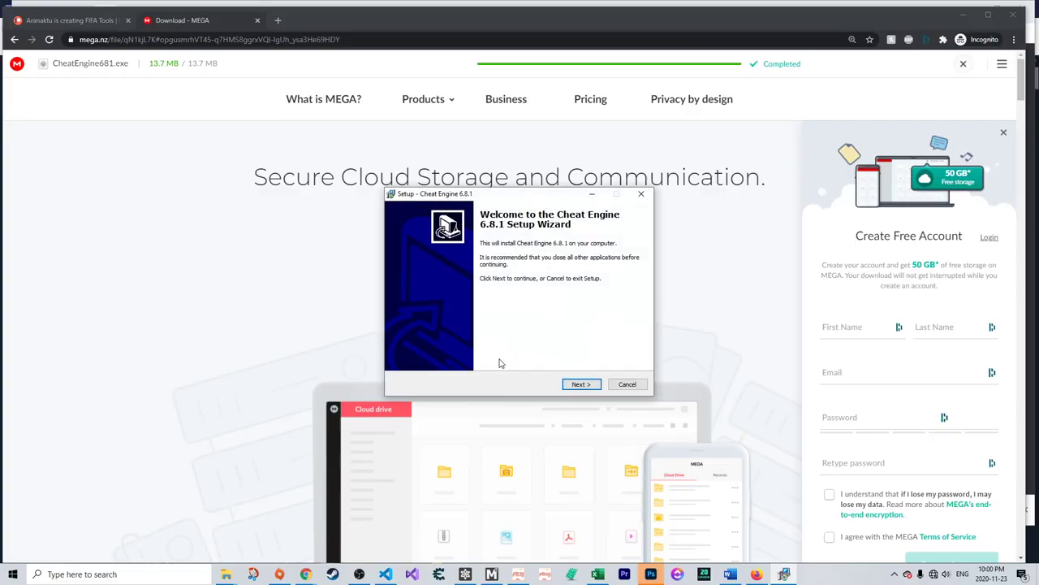
click(581, 383)
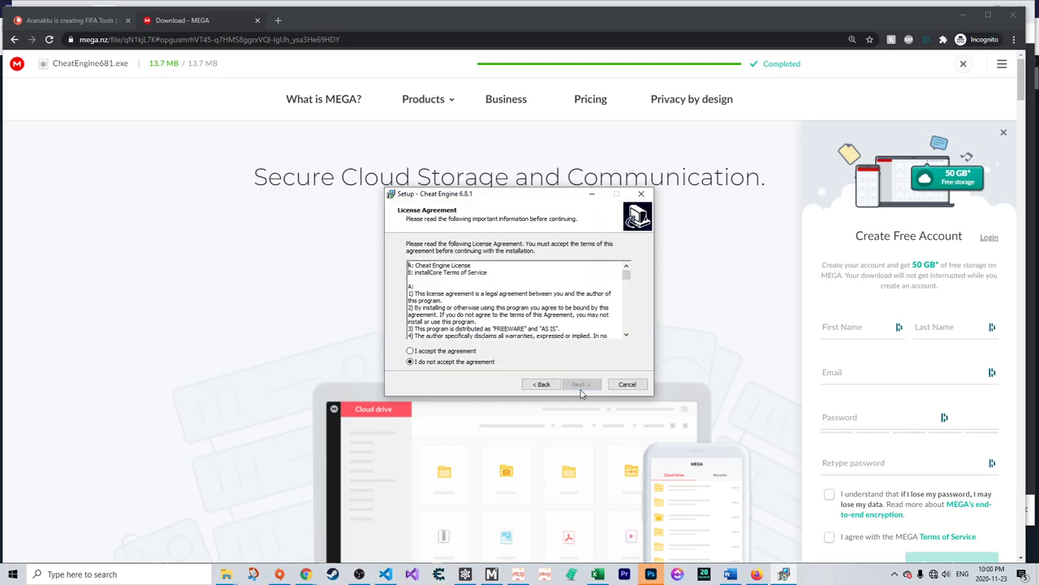
click(466, 352)
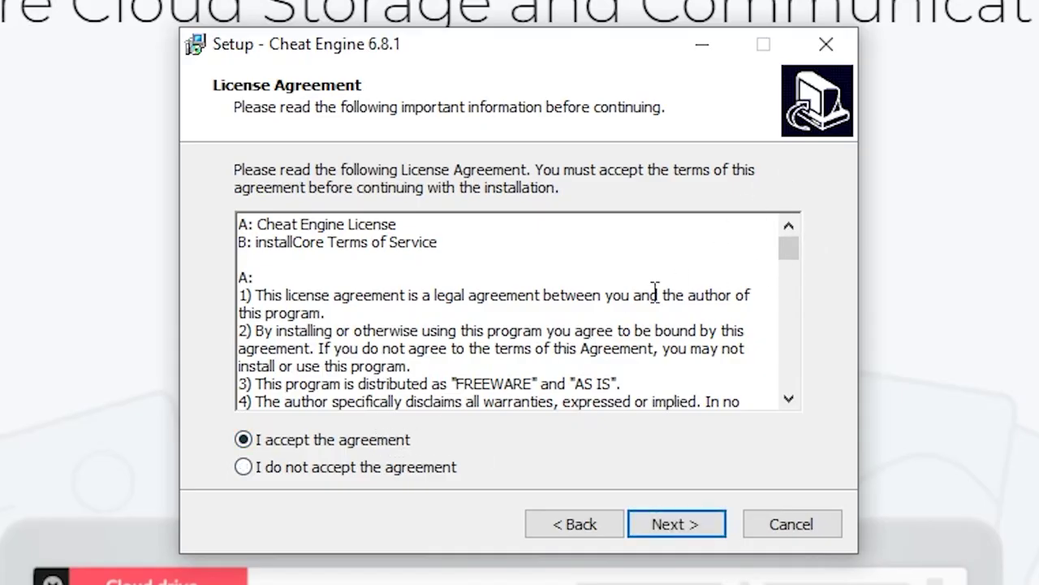
click(676, 524)
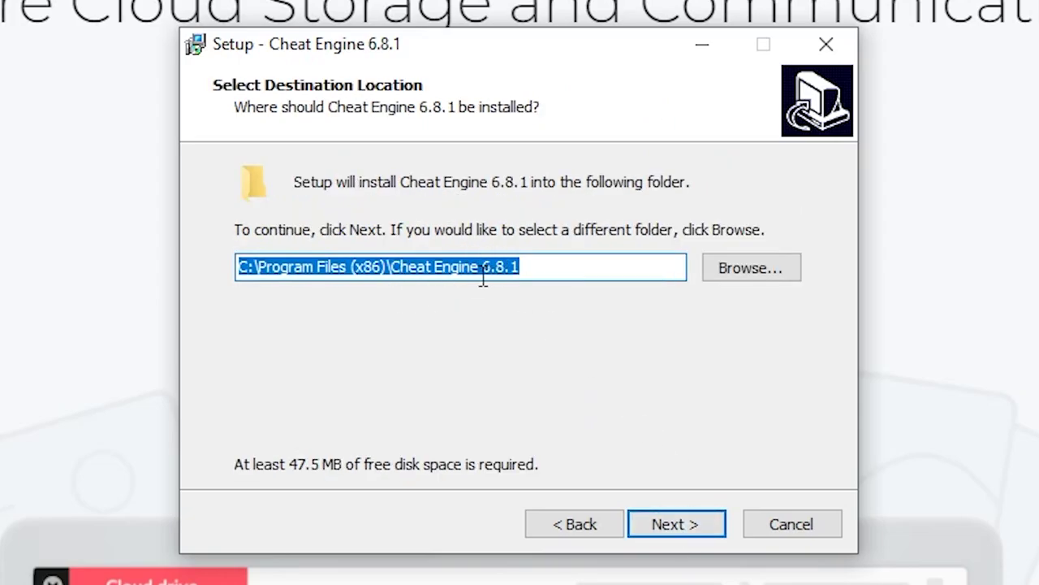
Keep the default install folder, Start Menu folder and both tasks, then cancel at Ready to Install
click(434, 272)
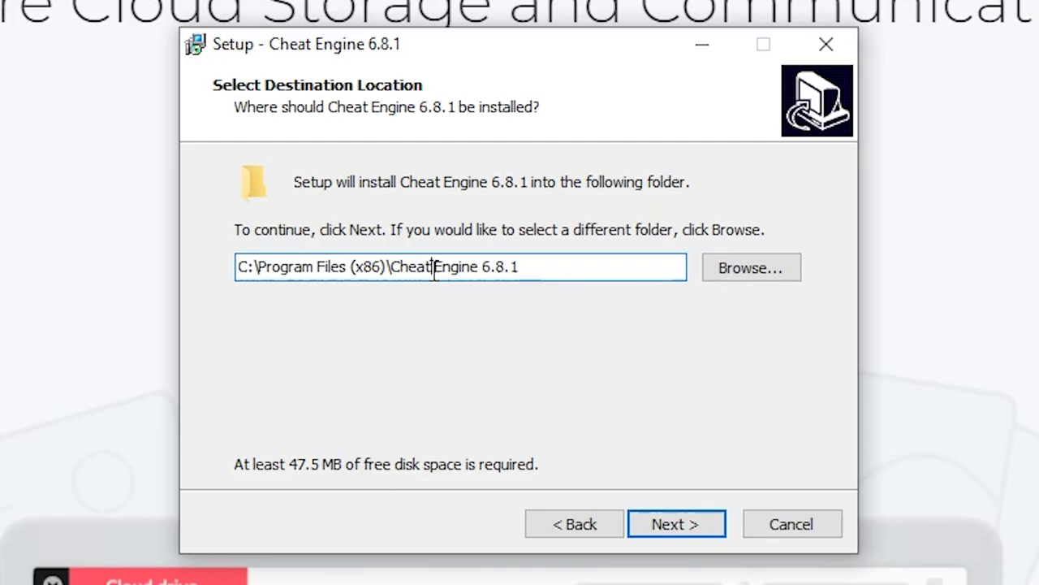
click(689, 533)
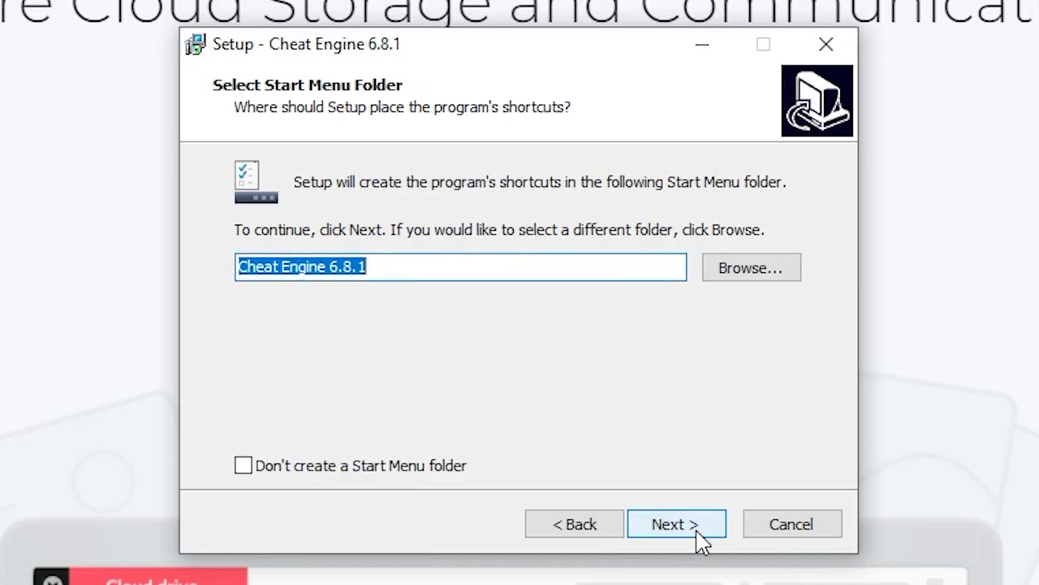
click(666, 533)
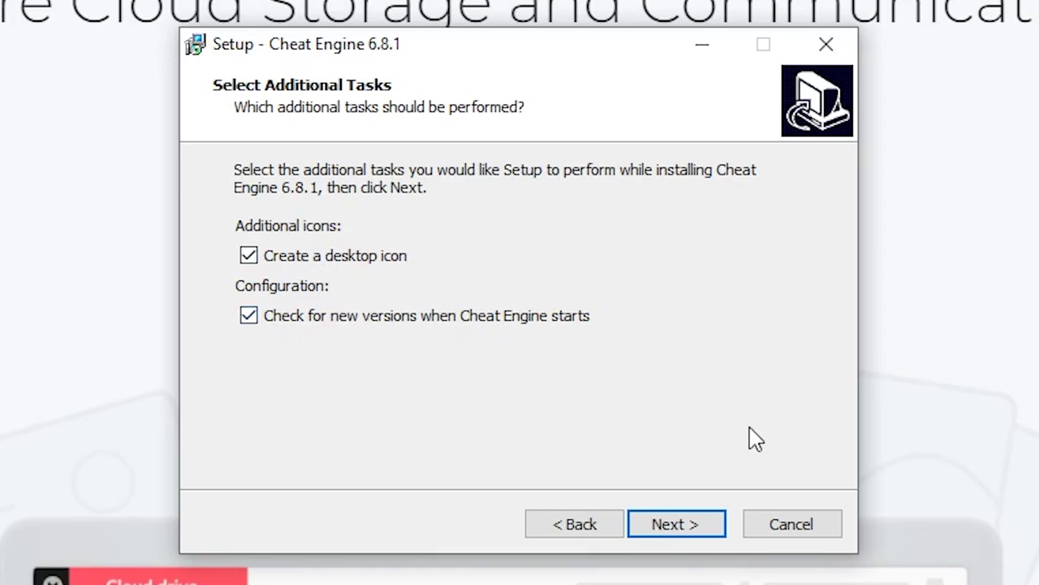
click(720, 530)
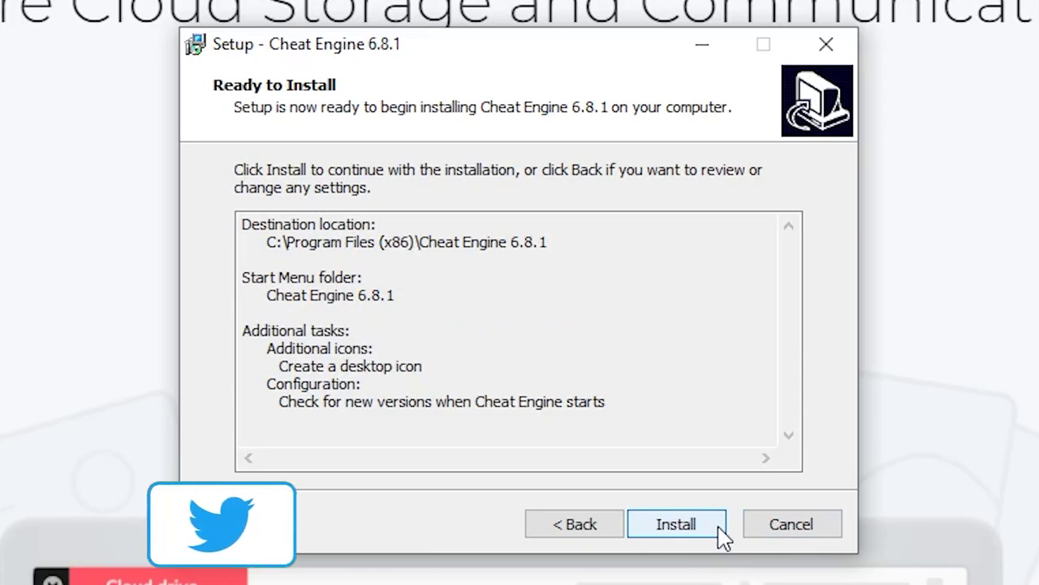
click(771, 534)
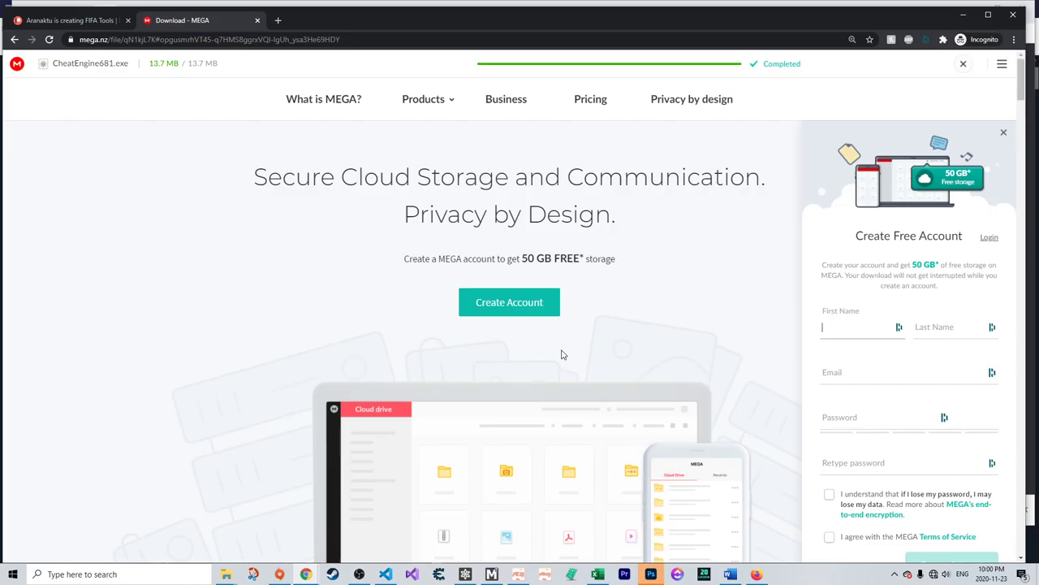
Return to the Patreon tab and maximise the browser window
key(ctrl+shift+Tab)
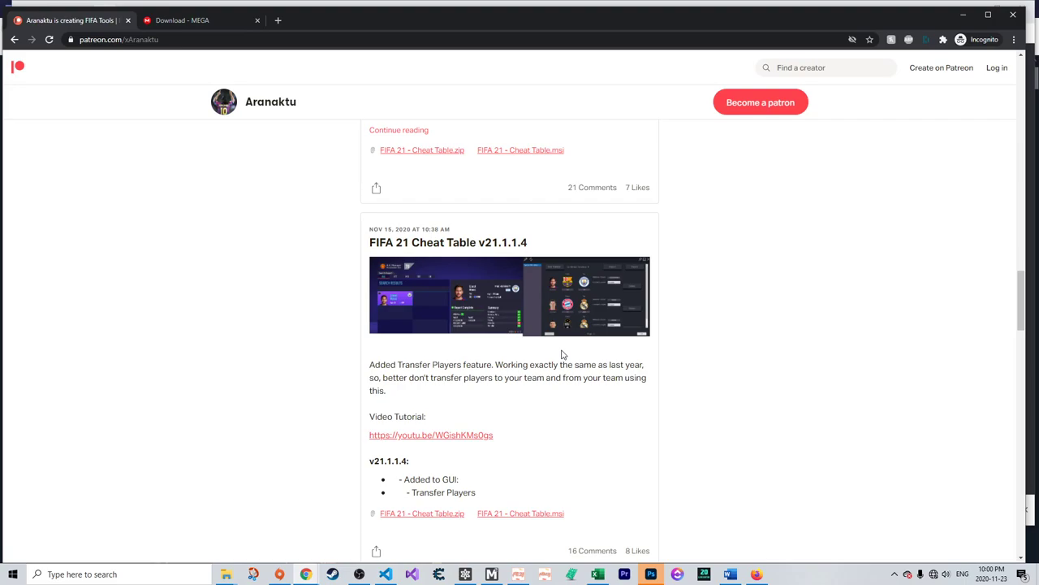
key(alt+Tab)
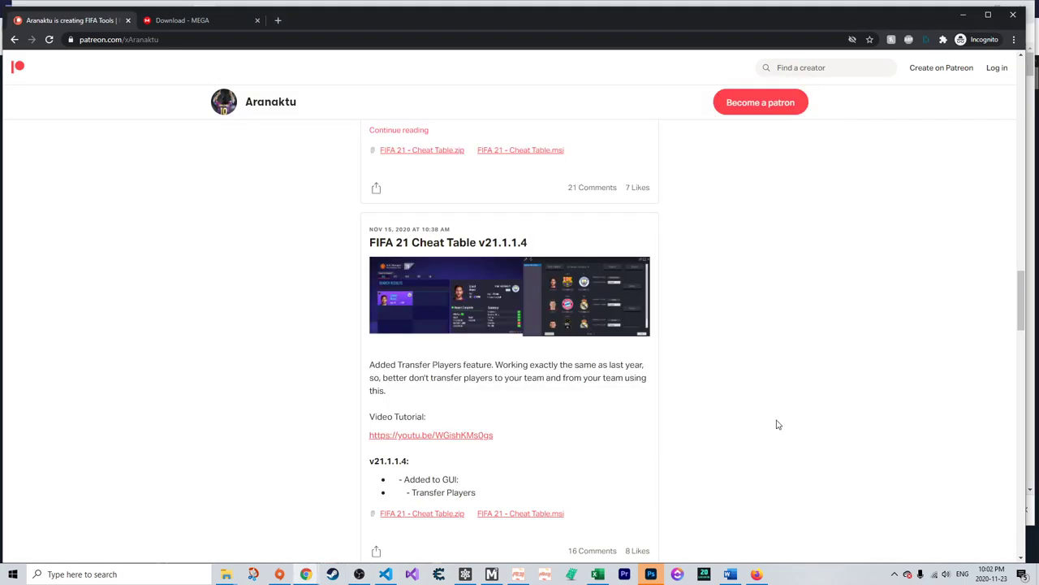
click(988, 15)
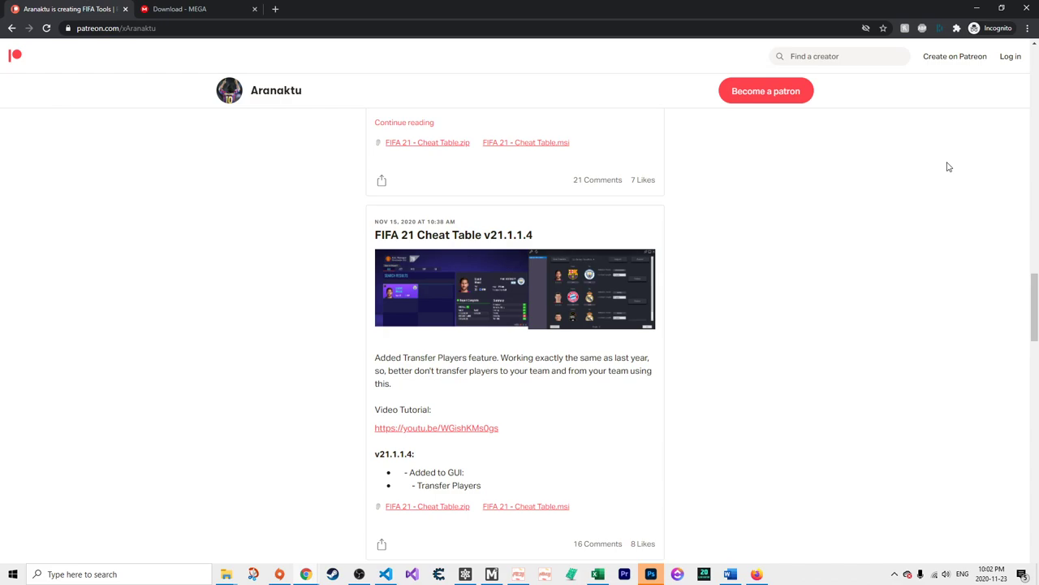
Open the 'Become a patron' checkout page in a new background tab
scroll(954, 187, up, 3)
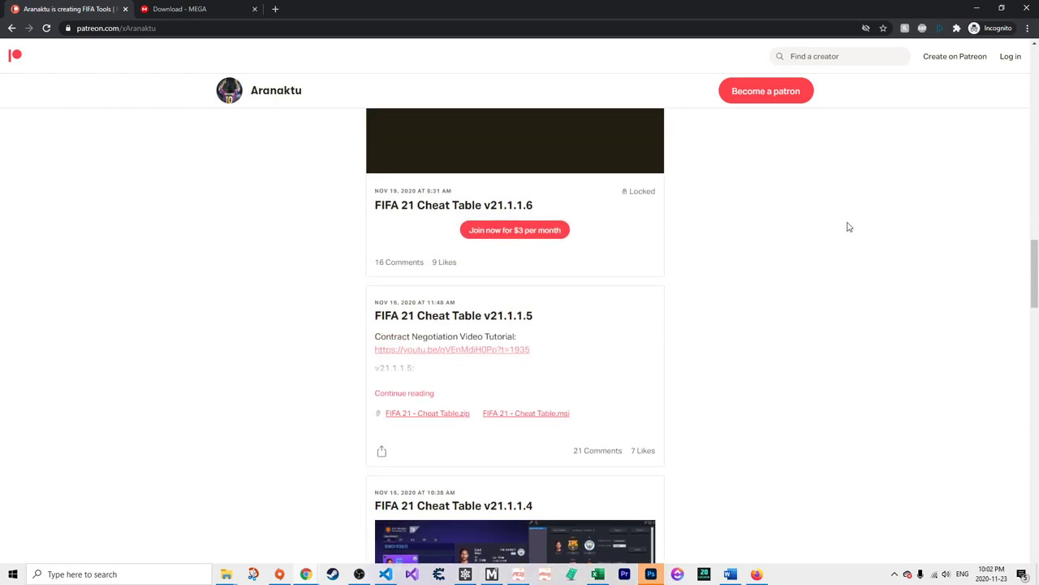
scroll(731, 231, up, 2)
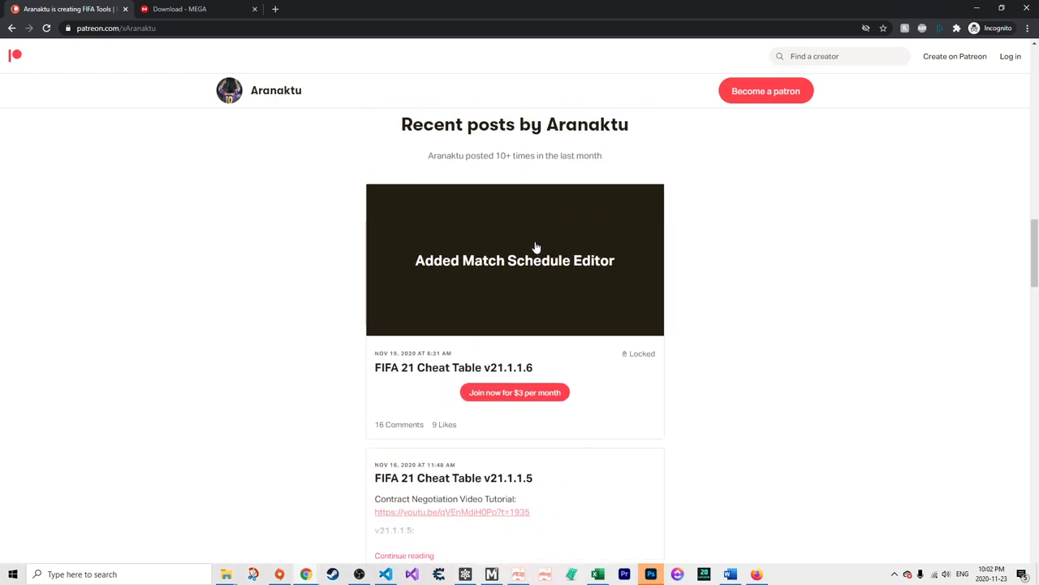
scroll(544, 260, up, 2)
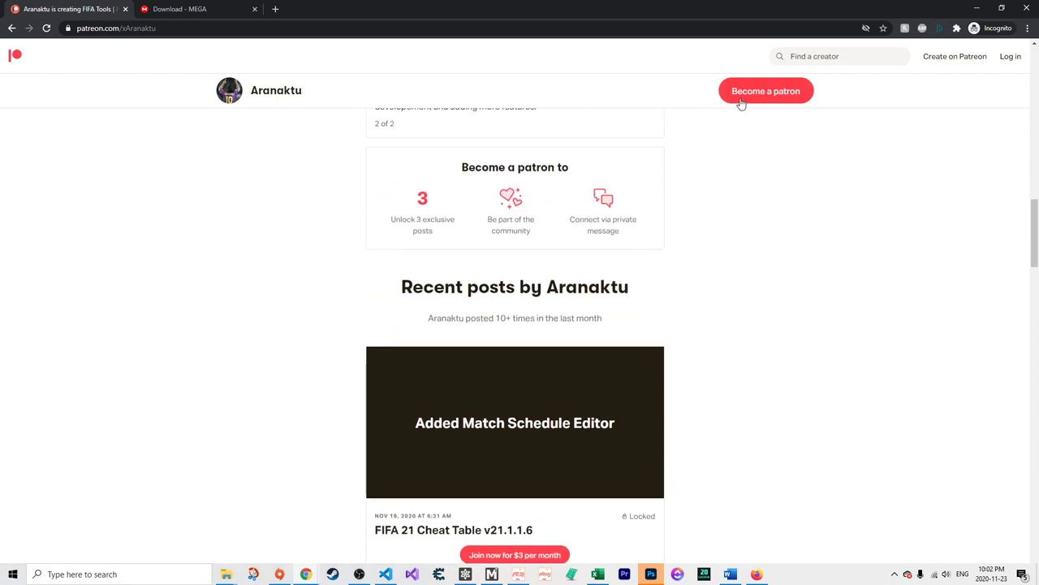
right_click(756, 91)
key(Escape)
middle_click(763, 94)
scroll(707, 139, down, 1)
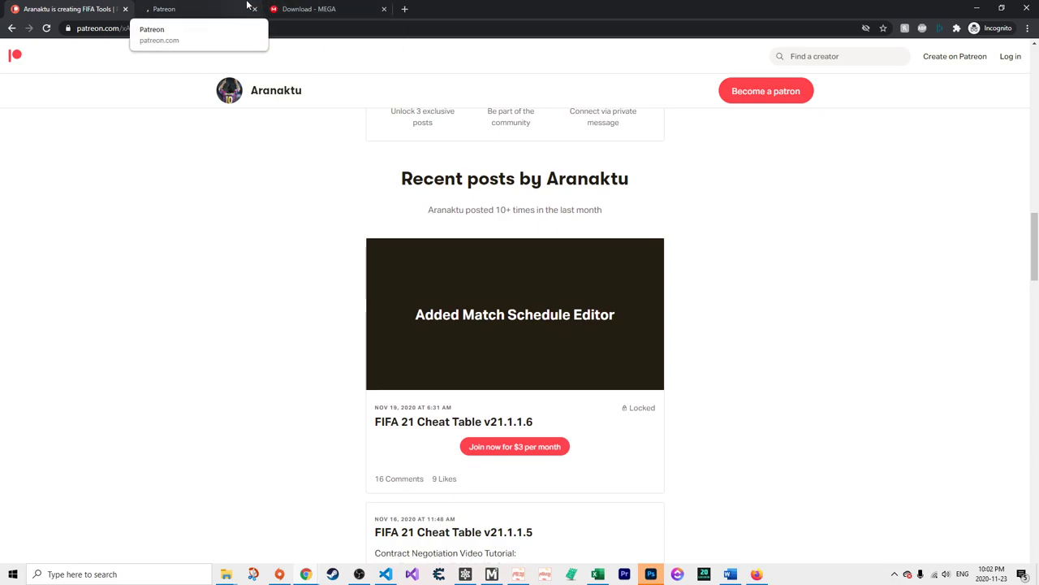
Review the $1 to $25 patron tiers, then close the checkout tab
click(183, 9)
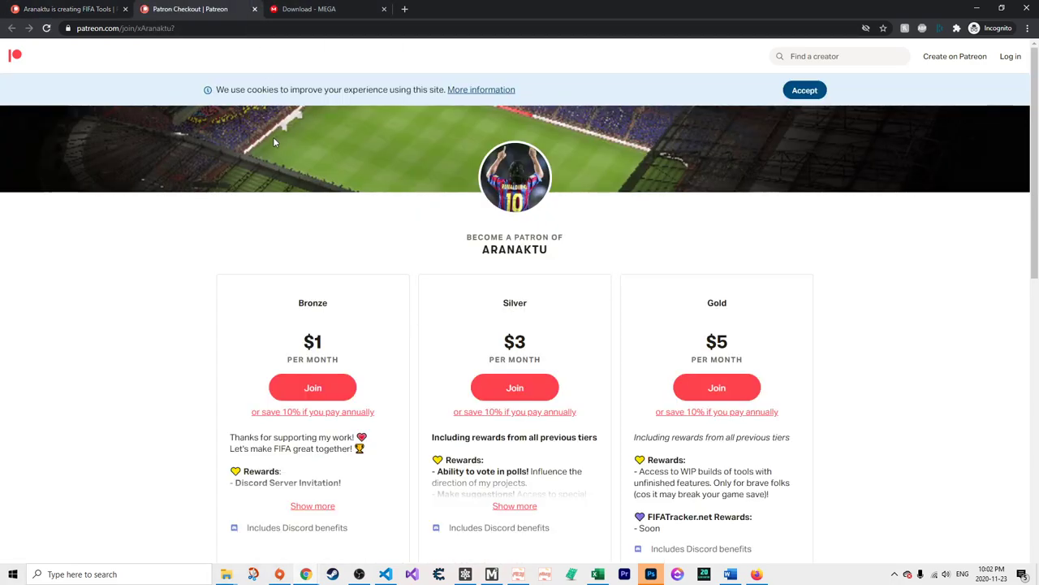
scroll(267, 232, down, 2)
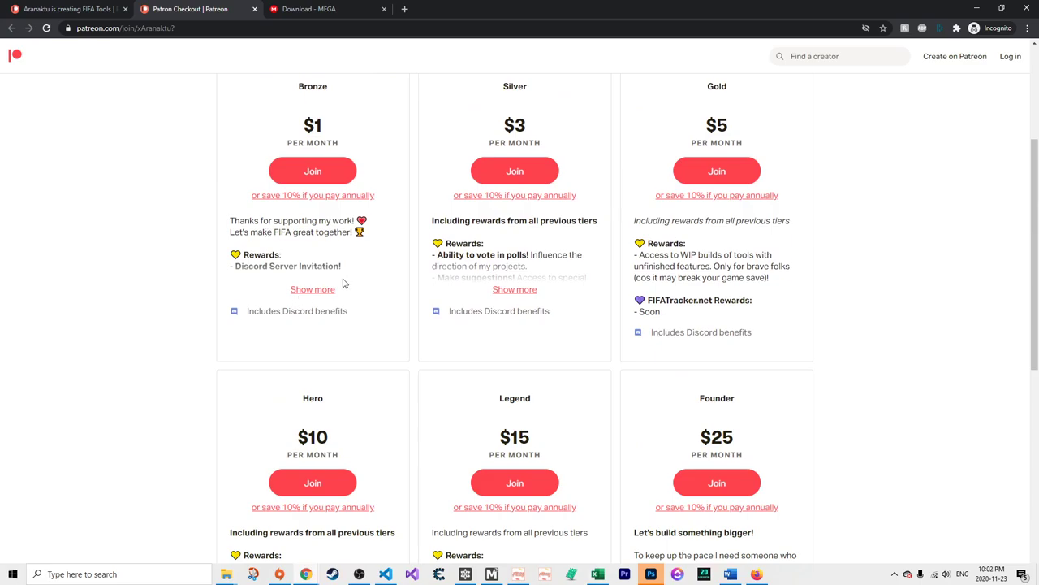
scroll(411, 300, down, 2)
scroll(411, 299, up, 2)
scroll(439, 297, down, 2)
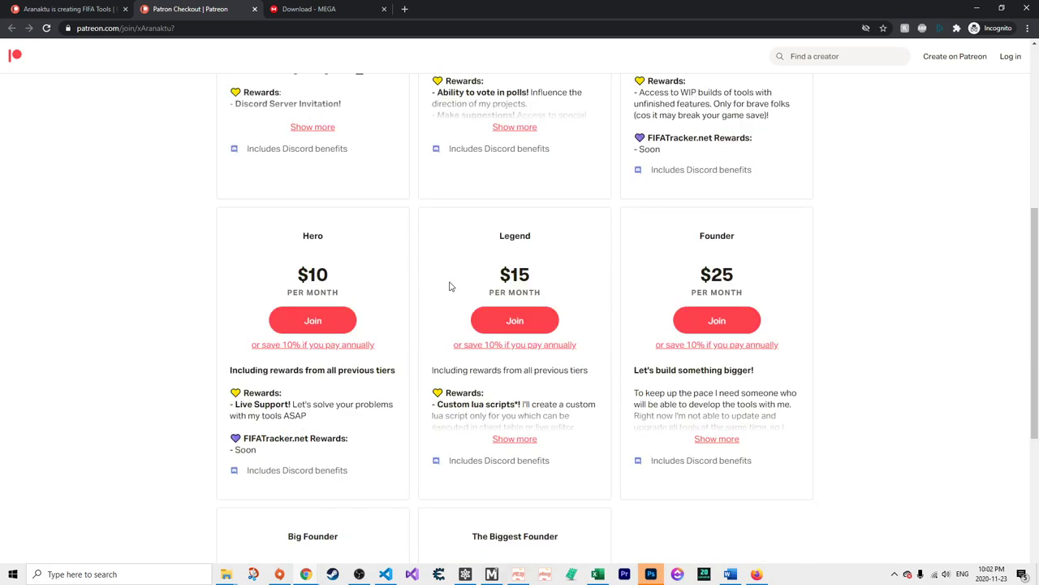
click(69, 8)
click(254, 9)
scroll(237, 190, down, 1)
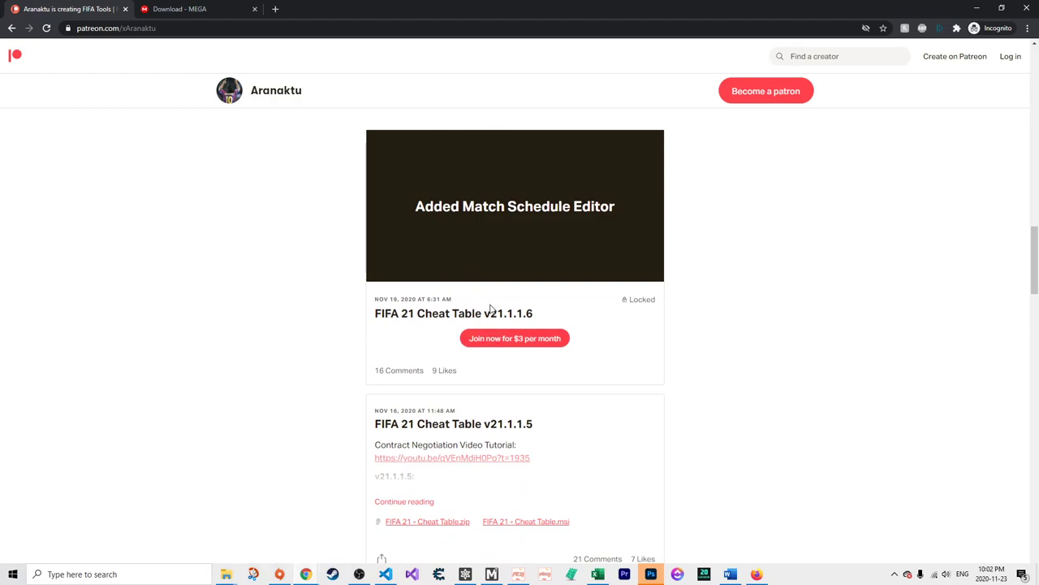
Open the free FIFA 21 Cheat Table v21.1.1.5 post and download its FIFA 21 - Cheat Table.msi
scroll(492, 308, down, 1)
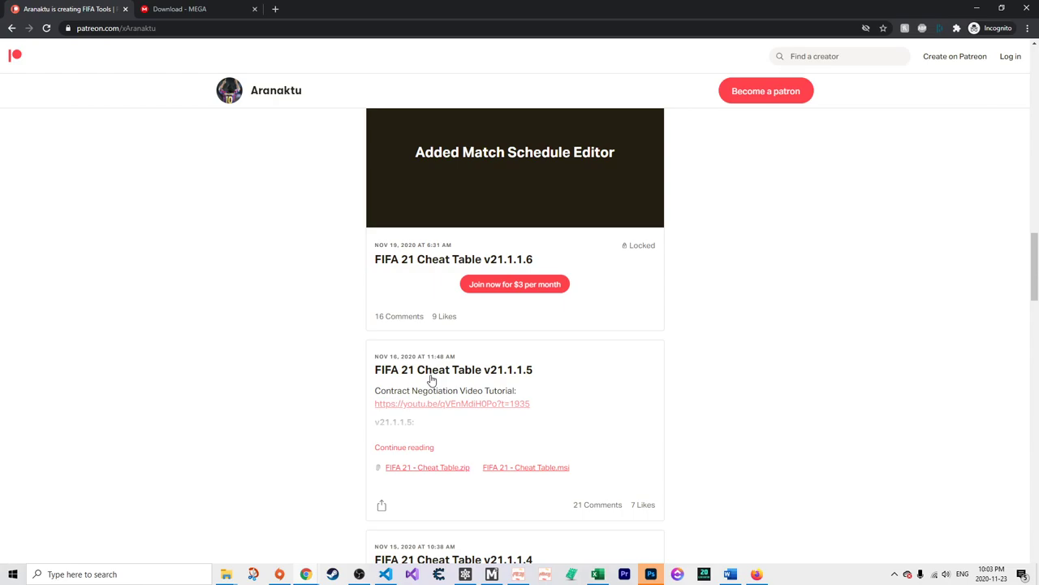
middle_click(434, 372)
click(283, 9)
click(241, 6)
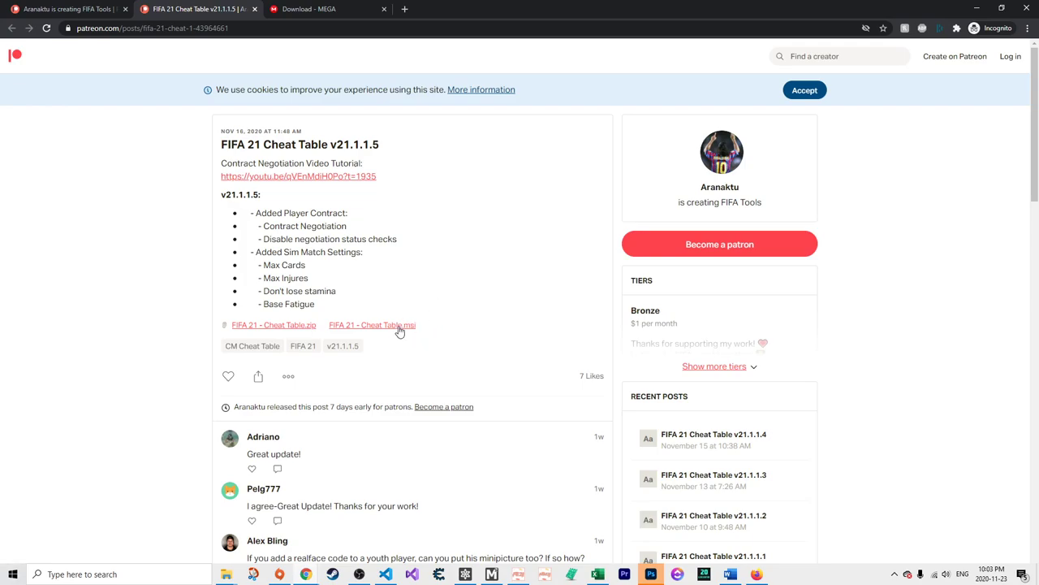
click(361, 326)
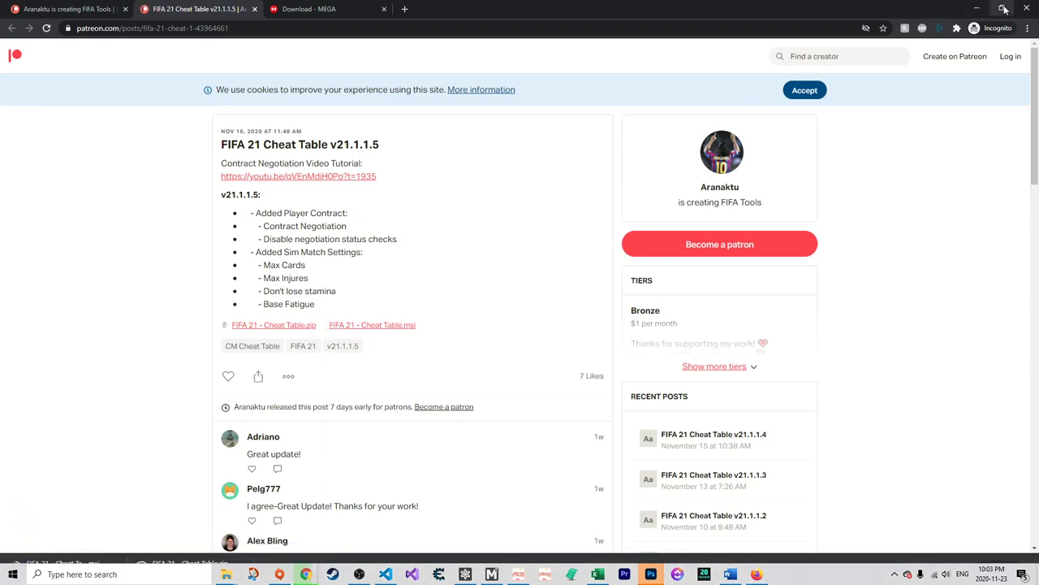
Launch FIFA 21 - Cheat Table.msi, allowing it past the SmartScreen warning with Run anyway
key(super+Down)
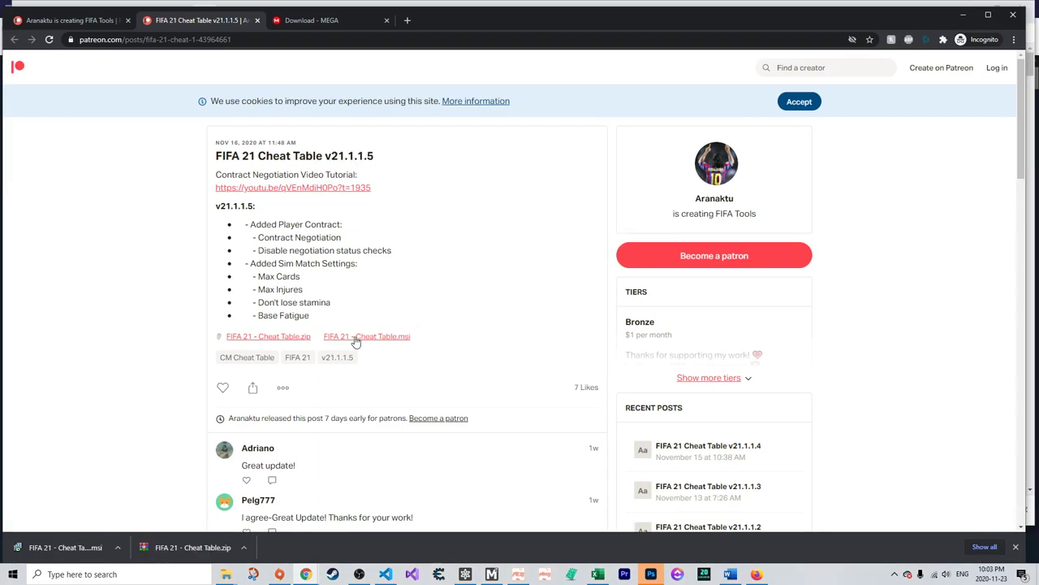
click(84, 548)
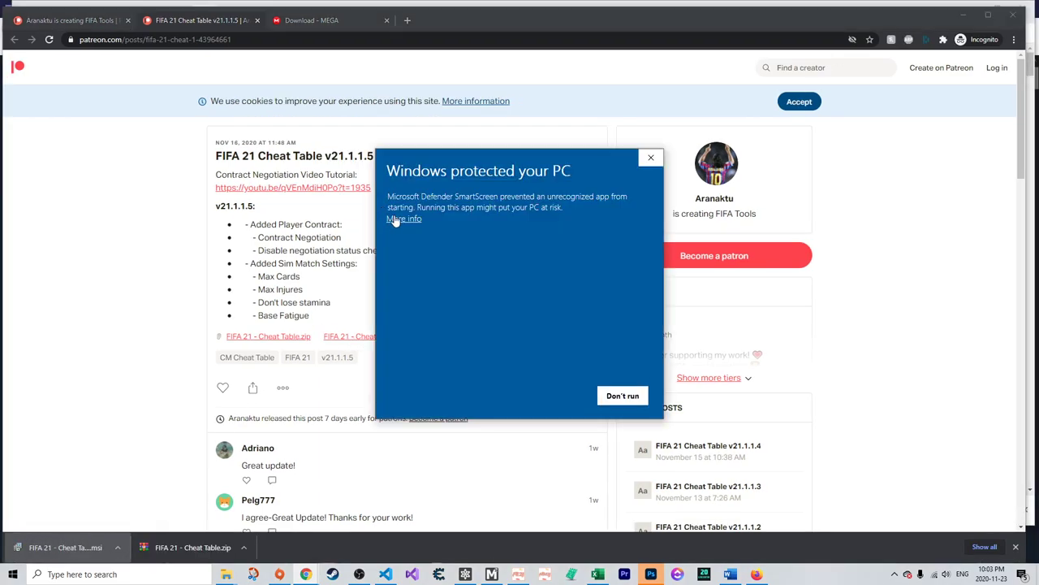
click(394, 221)
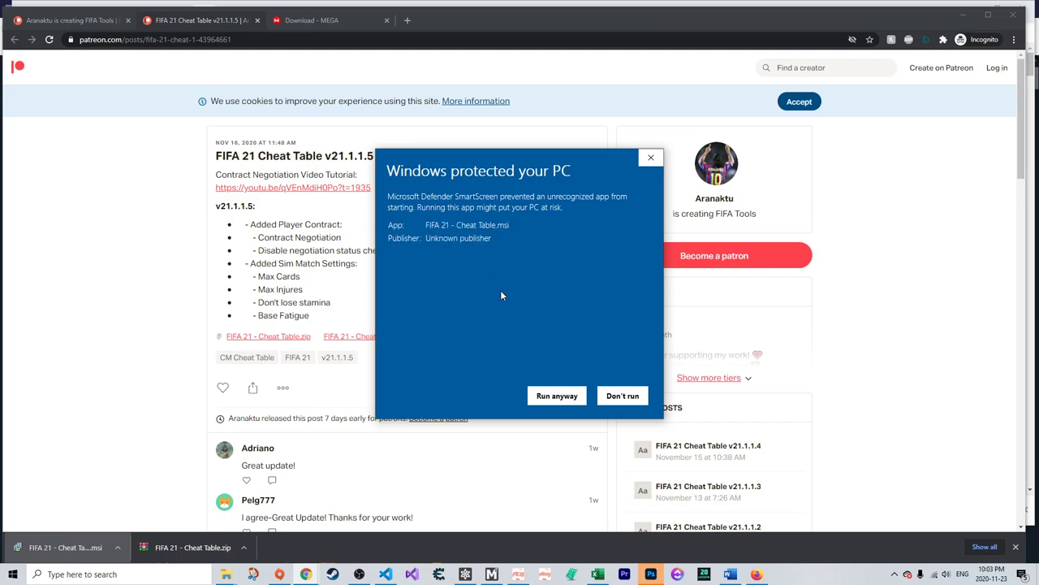
click(556, 396)
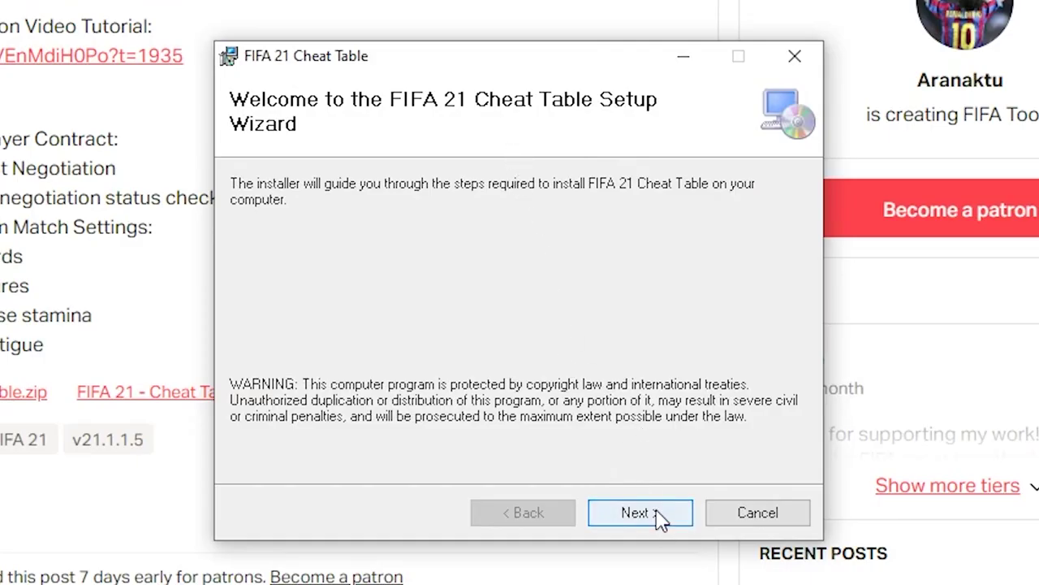
click(639, 512)
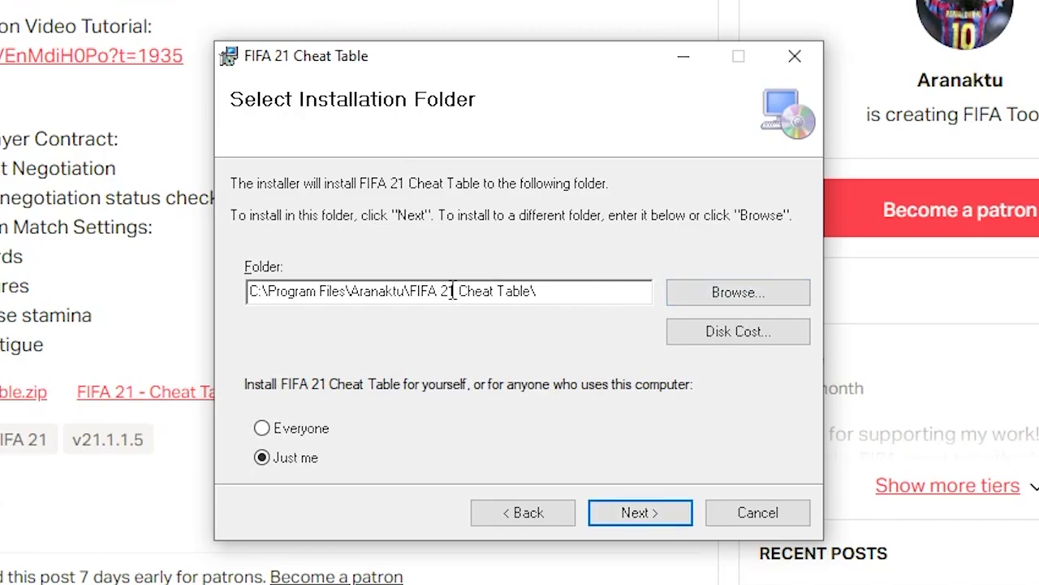
Install into the default Program Files folder for just this user, then close the installer
click(735, 292)
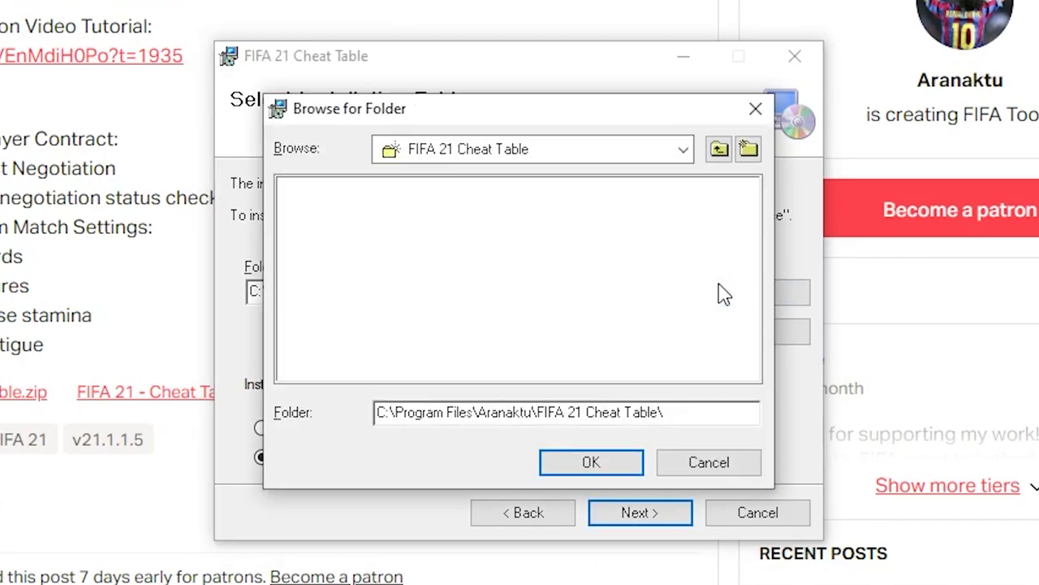
click(650, 155)
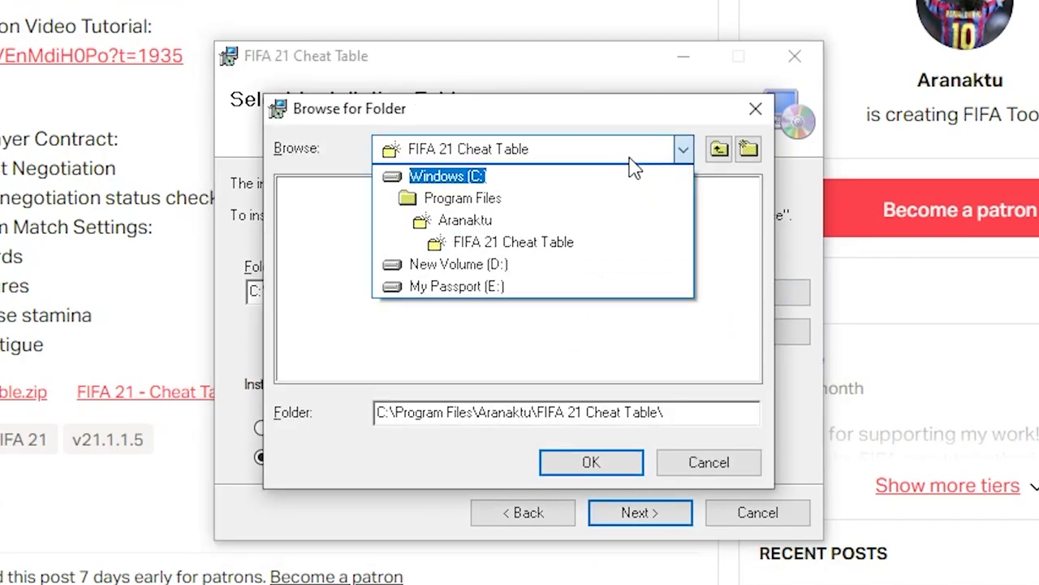
click(622, 153)
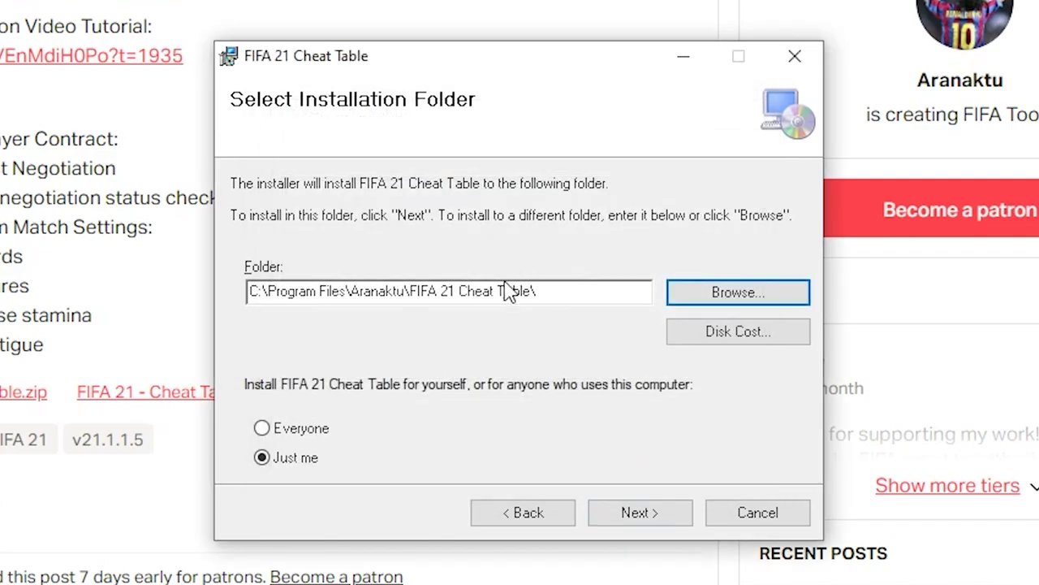
click(765, 99)
click(291, 437)
click(288, 461)
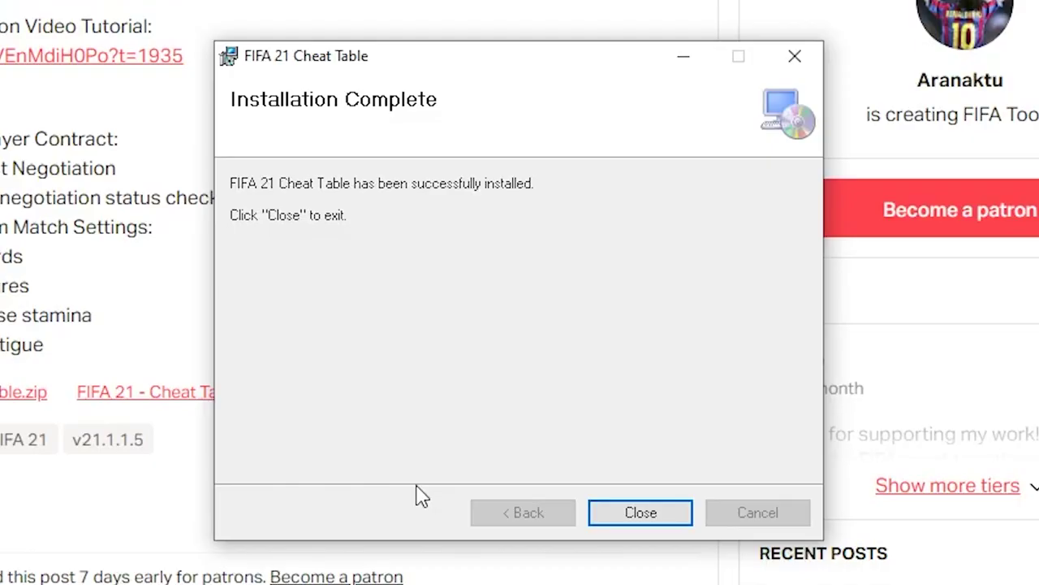
click(638, 518)
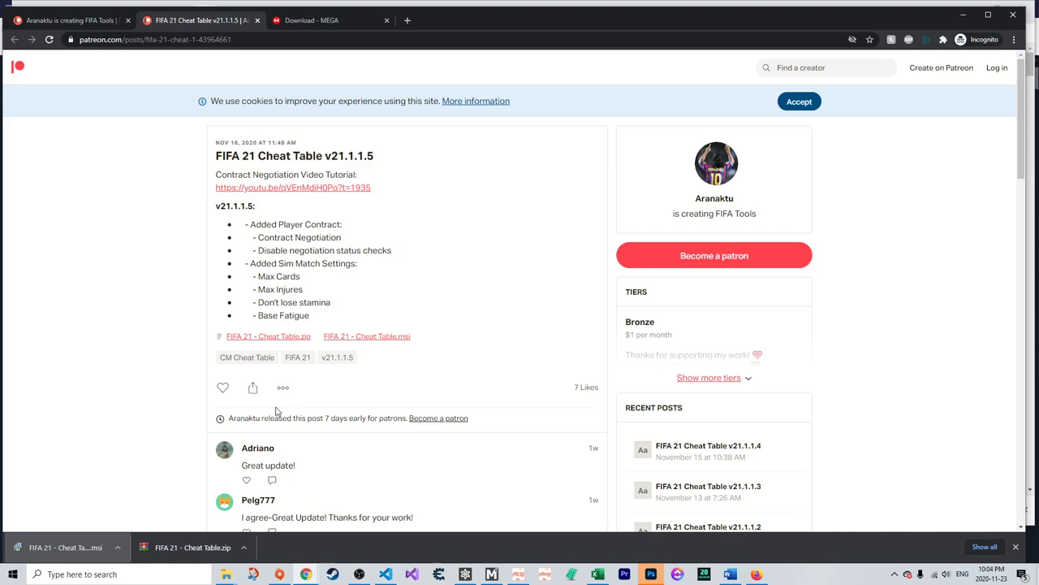
Open FIFA 21 - Cheat Table.zip in WinRAR, then open a new browser tab
click(202, 545)
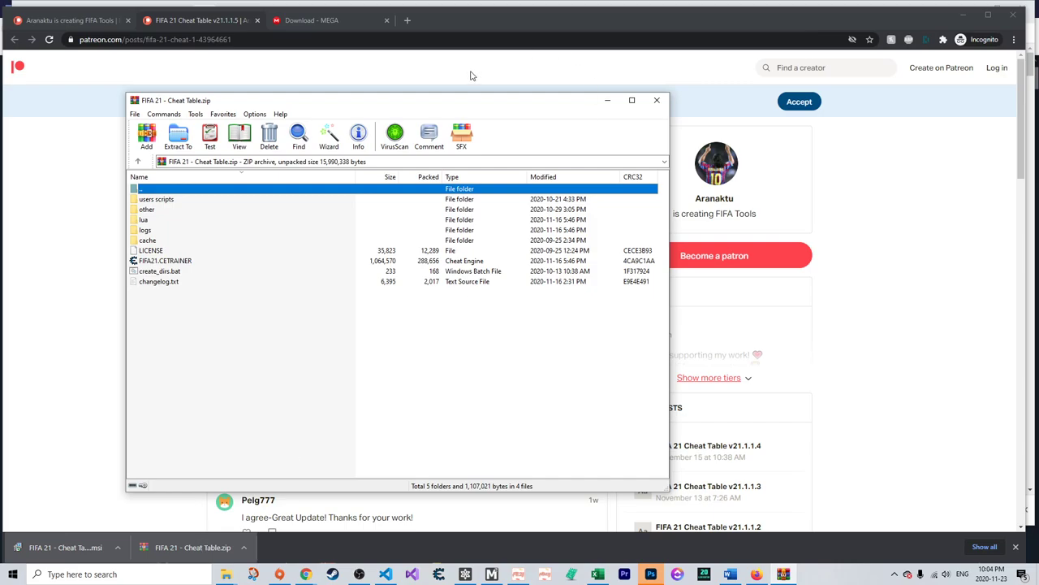
click(408, 20)
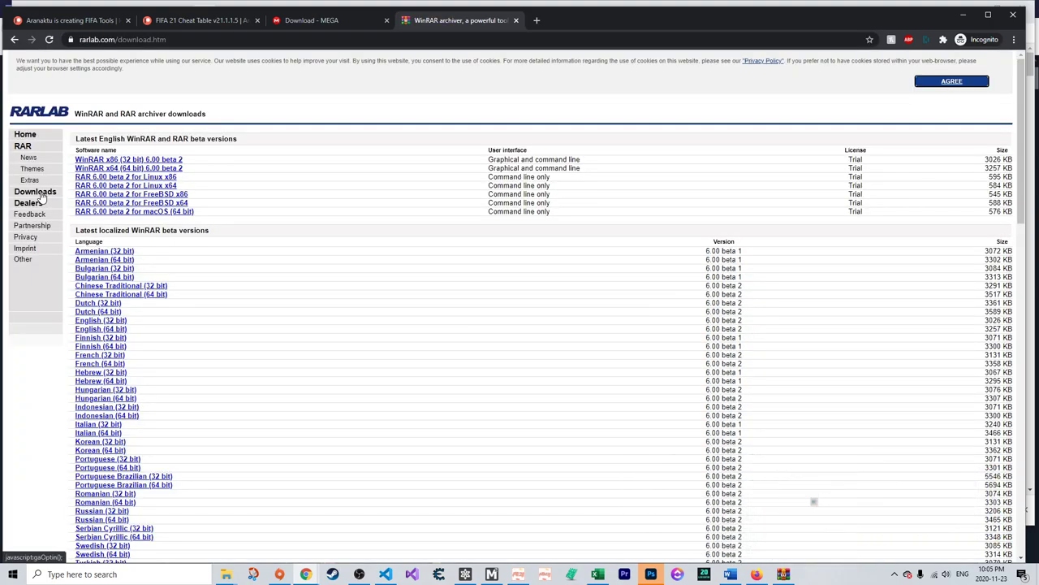
Browse the WinRAR 6.00 beta 2 download list on rarlab.com/download.htm
scroll(202, 232, down, 2)
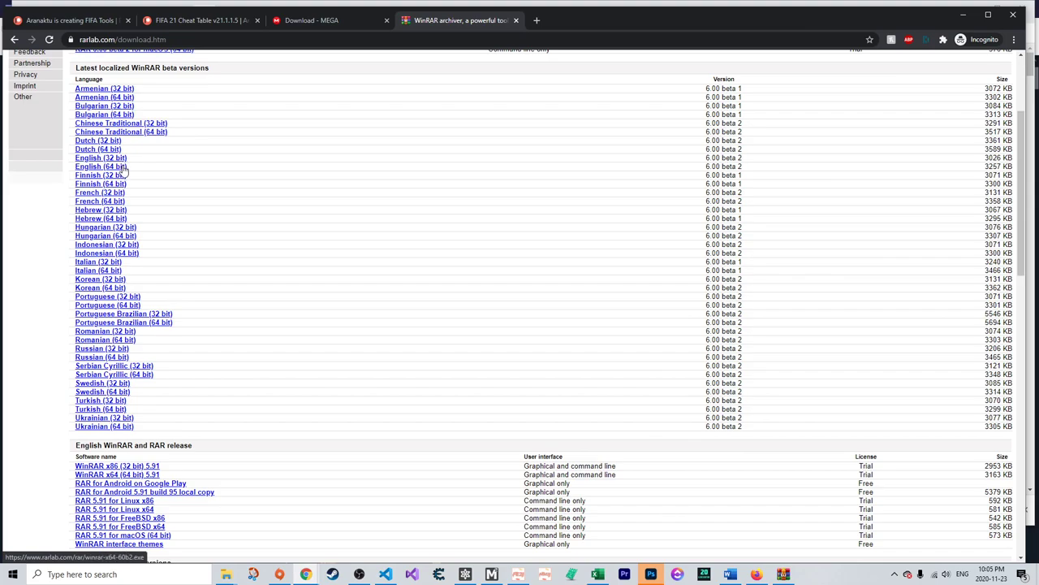
scroll(124, 172, up, 2)
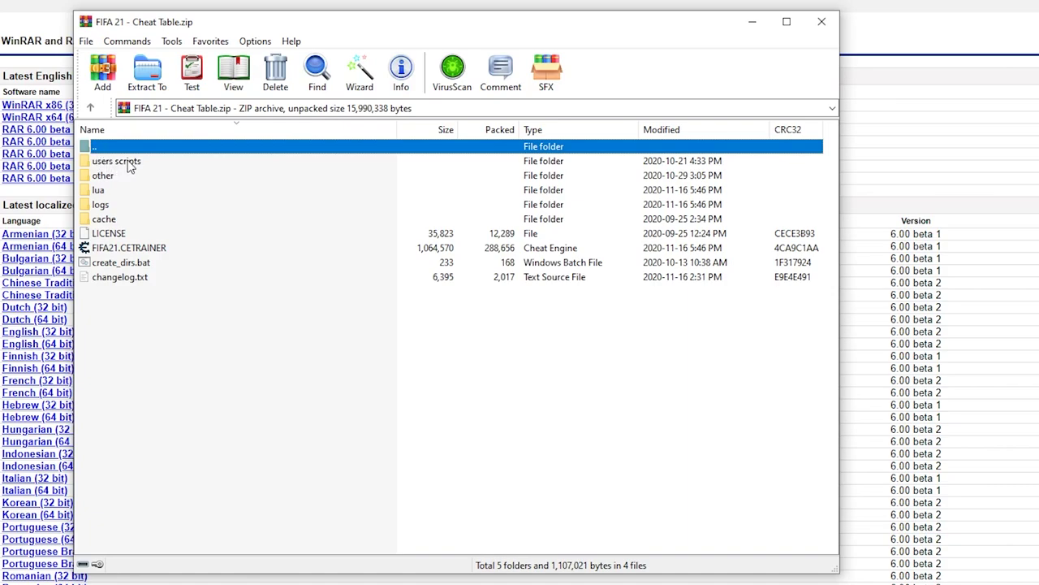
Select every folder and file in the archive, from the first row through changelog.txt
key(ctrl+a)
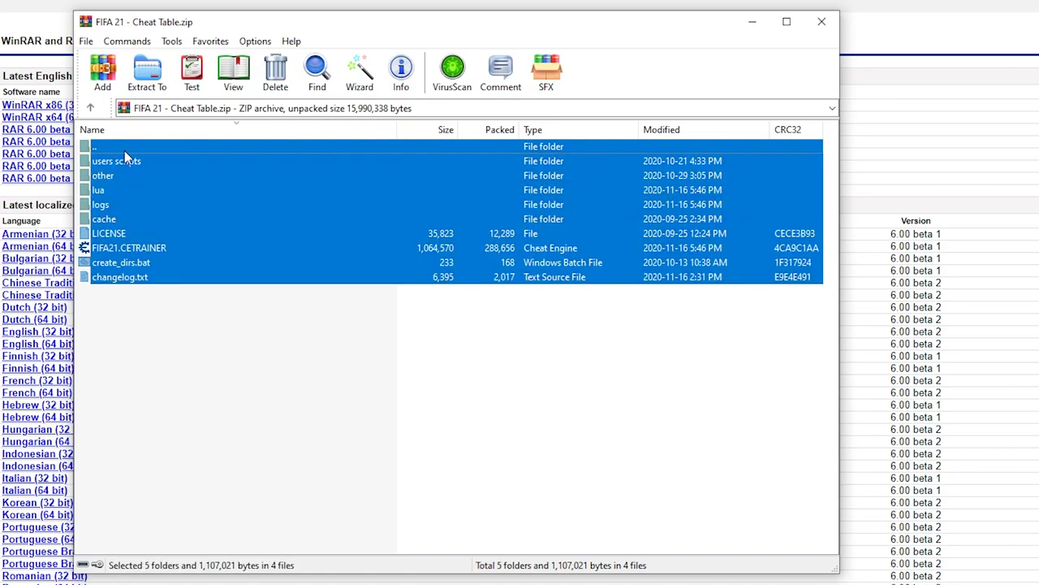
click(126, 151)
shift+click(143, 281)
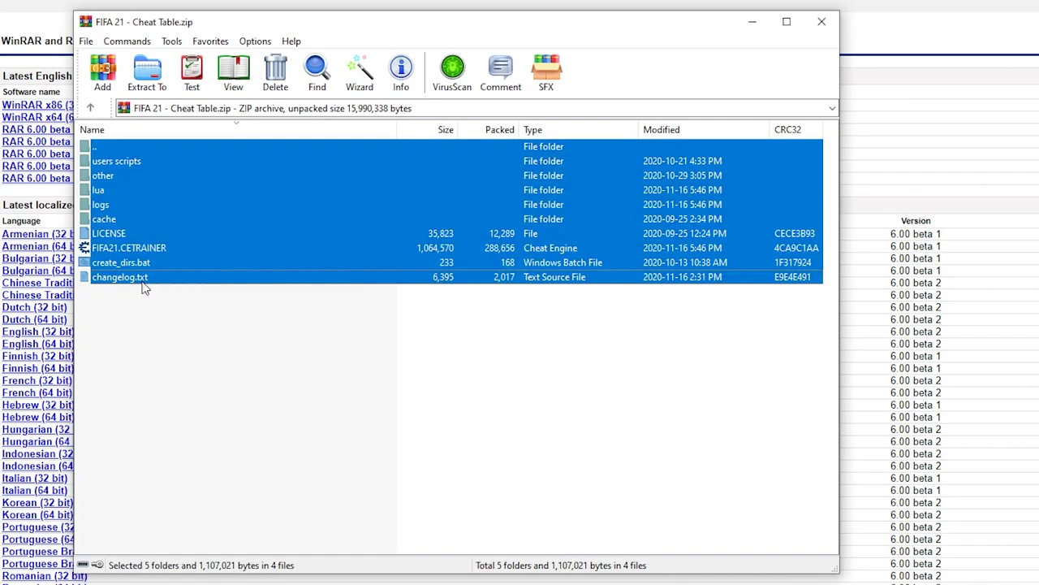
Extract the archive into a new Documents/Cheat Table FIFA 21 folder
click(147, 73)
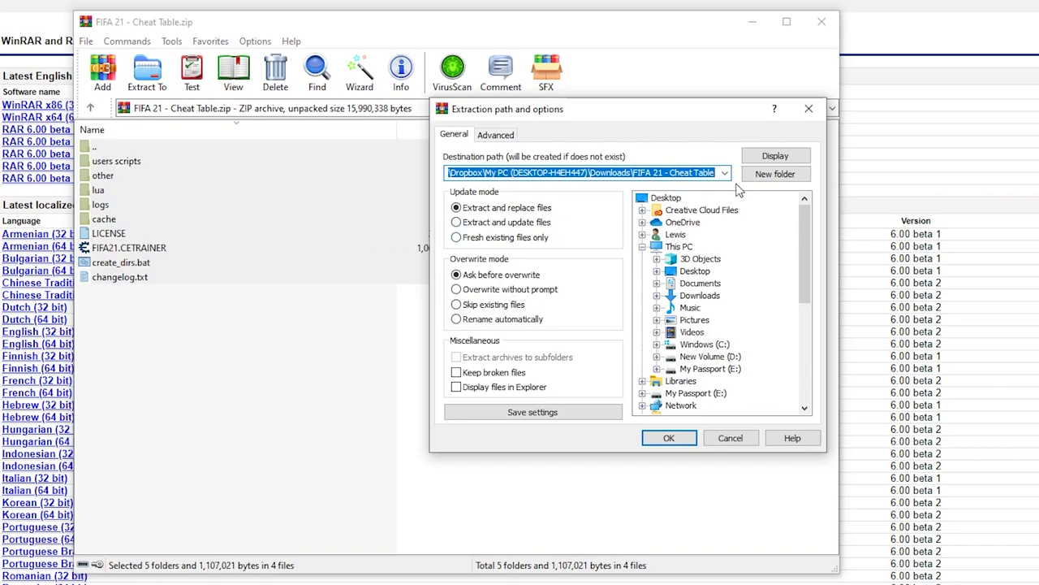
click(703, 283)
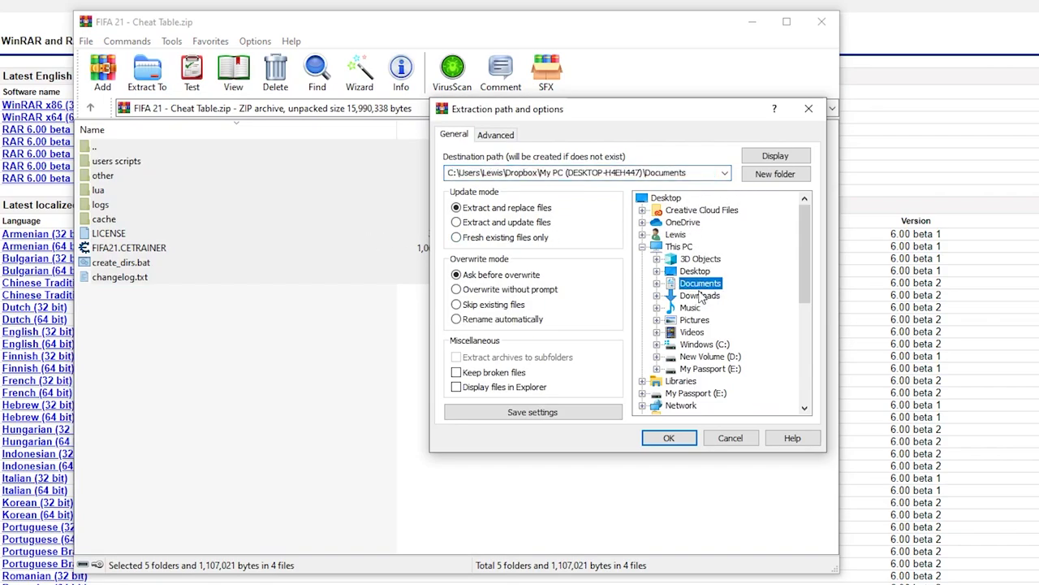
click(695, 170)
click(695, 169)
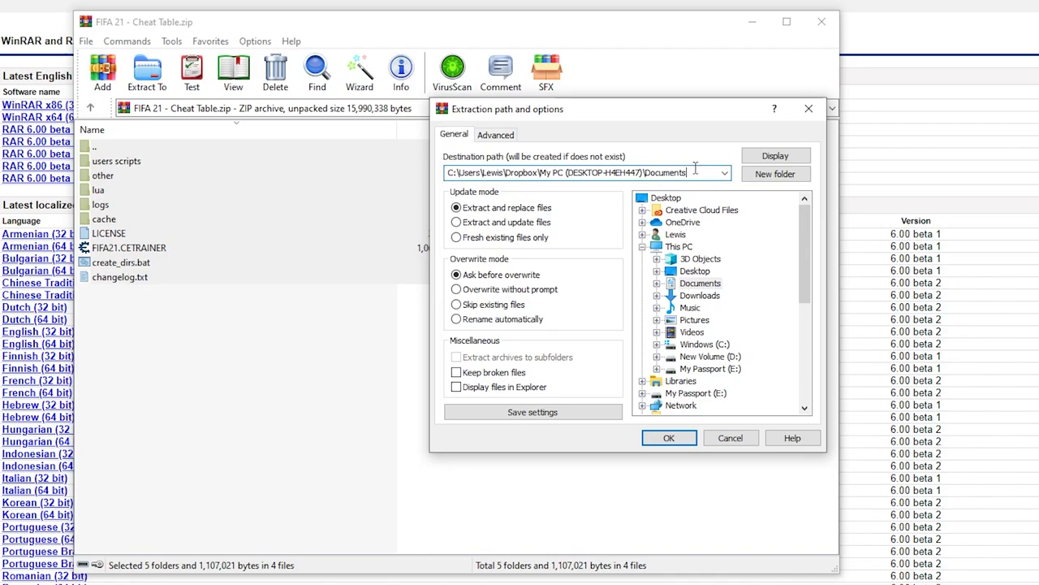
text(/Cheat Table)
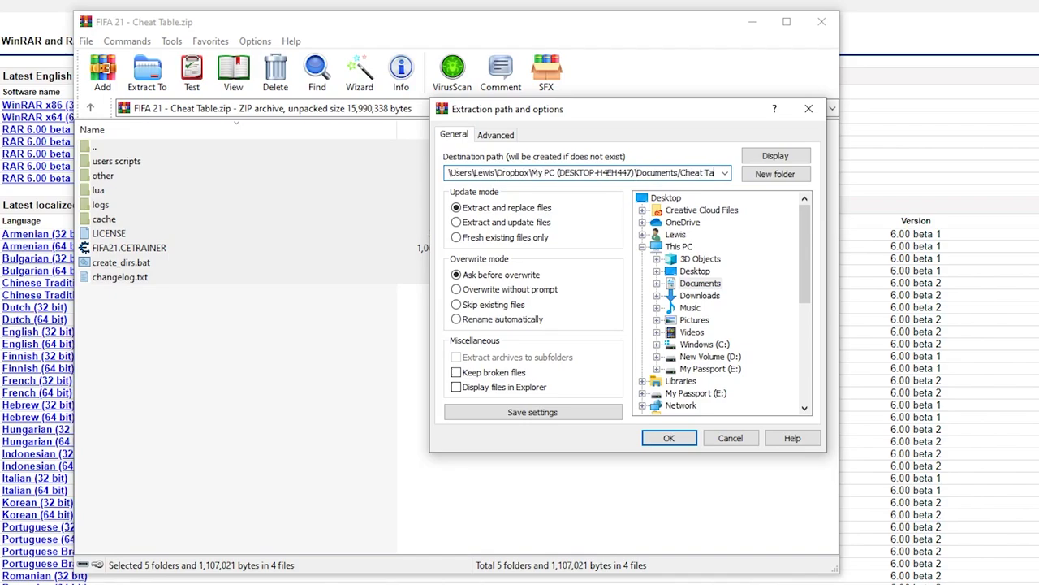
text( FIFA 21)
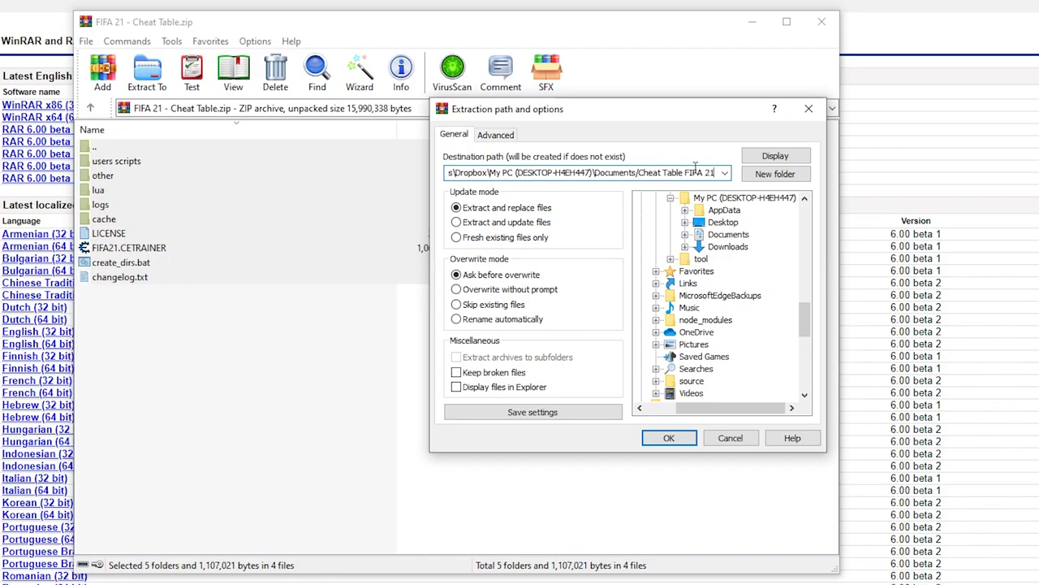
click(676, 441)
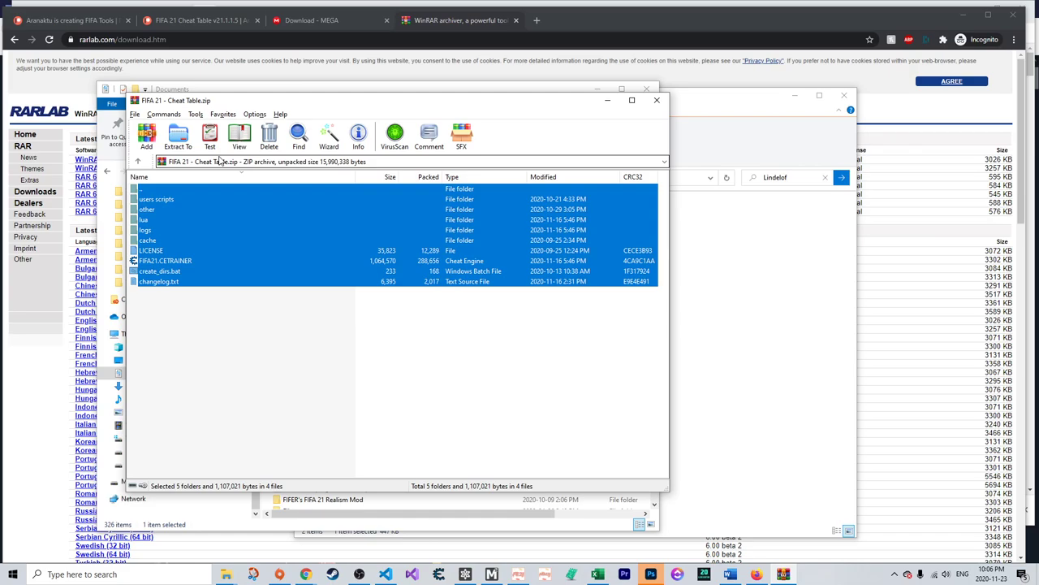
Launch FIFA 21 from its Origin tile and the EA launcher's Play button
click(280, 574)
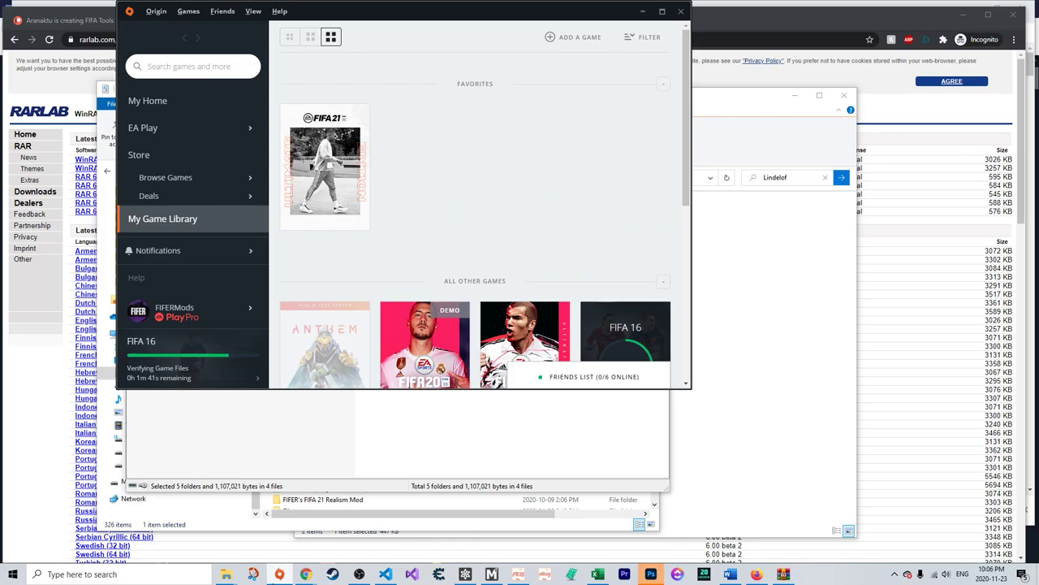
click(332, 219)
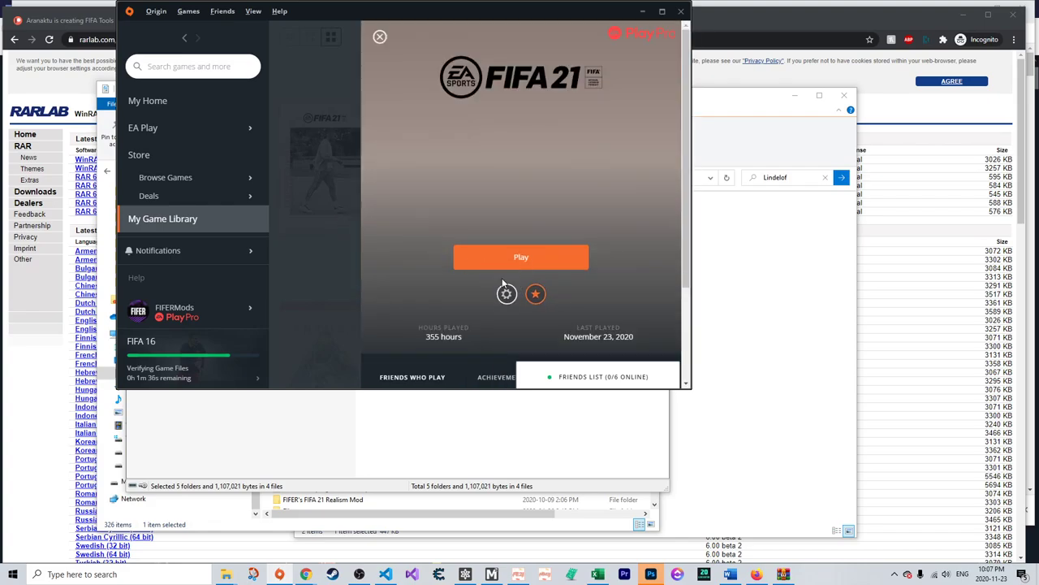
click(503, 258)
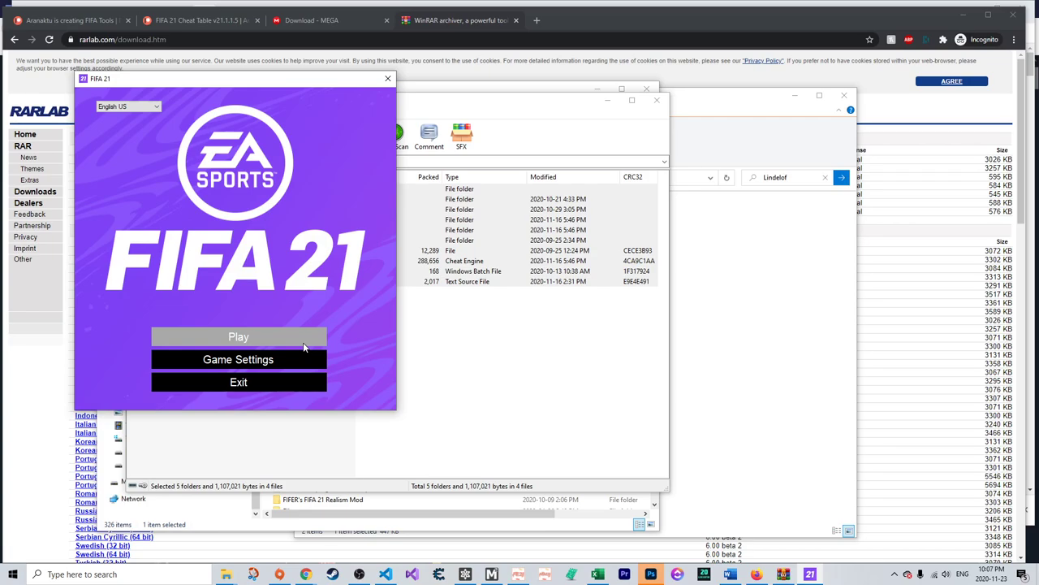
click(304, 347)
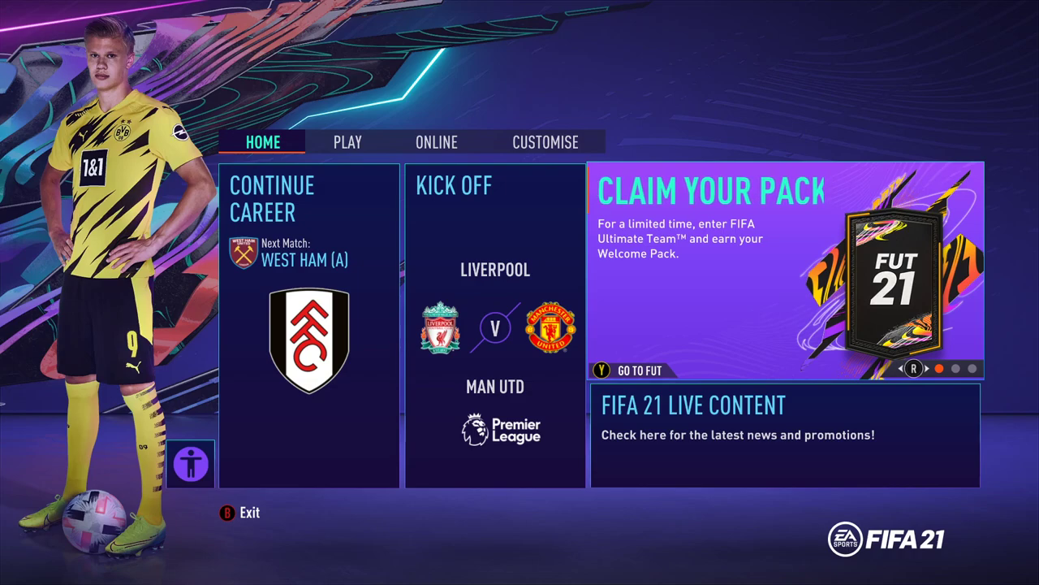
Launch Cheat Engine.exe from Program Files (x86) > Cheat Engine 6.8.1
key(alt+Tab)
click(186, 244)
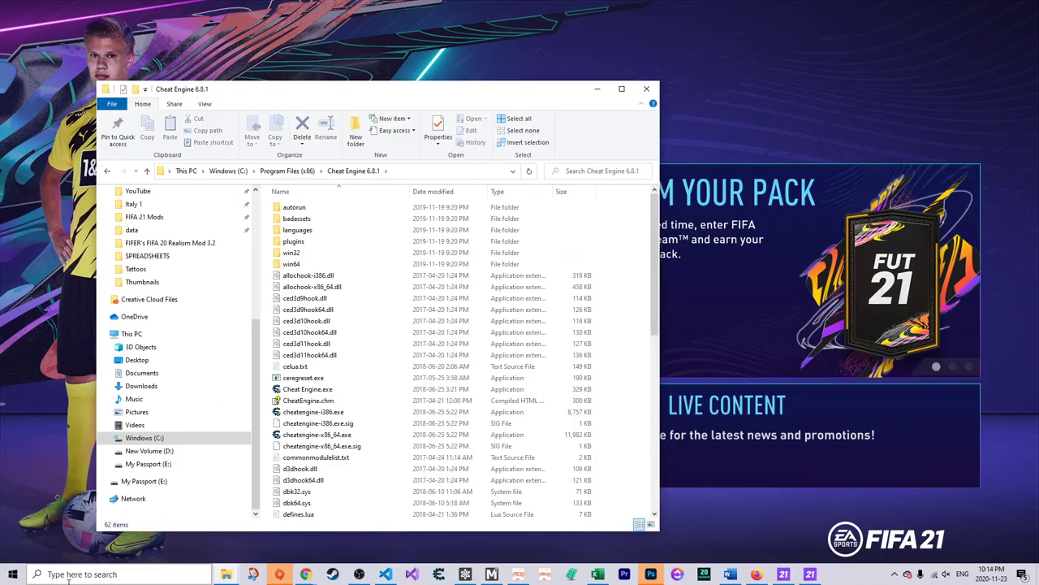
click(79, 575)
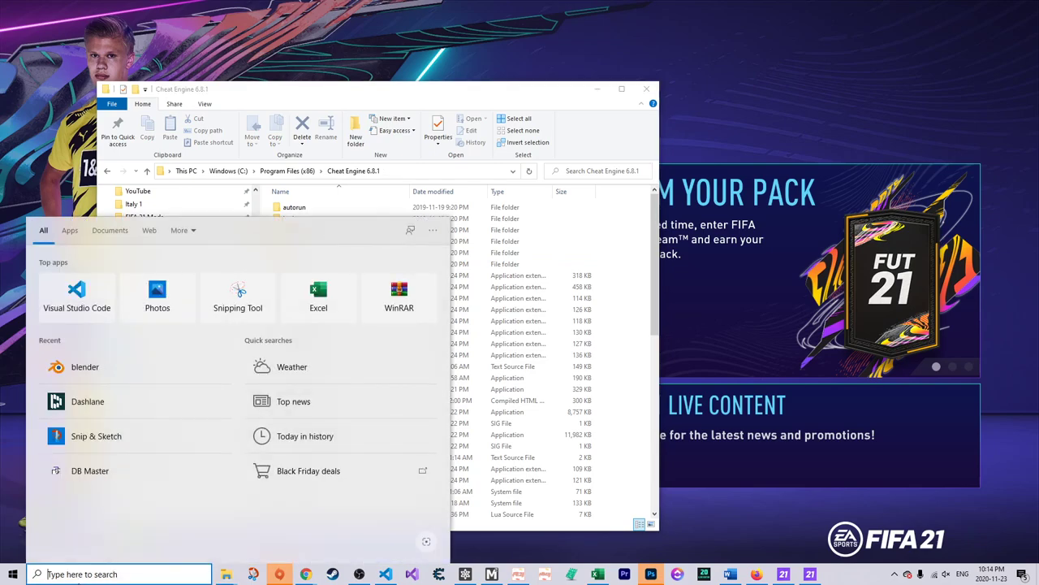
text(cheat engine)
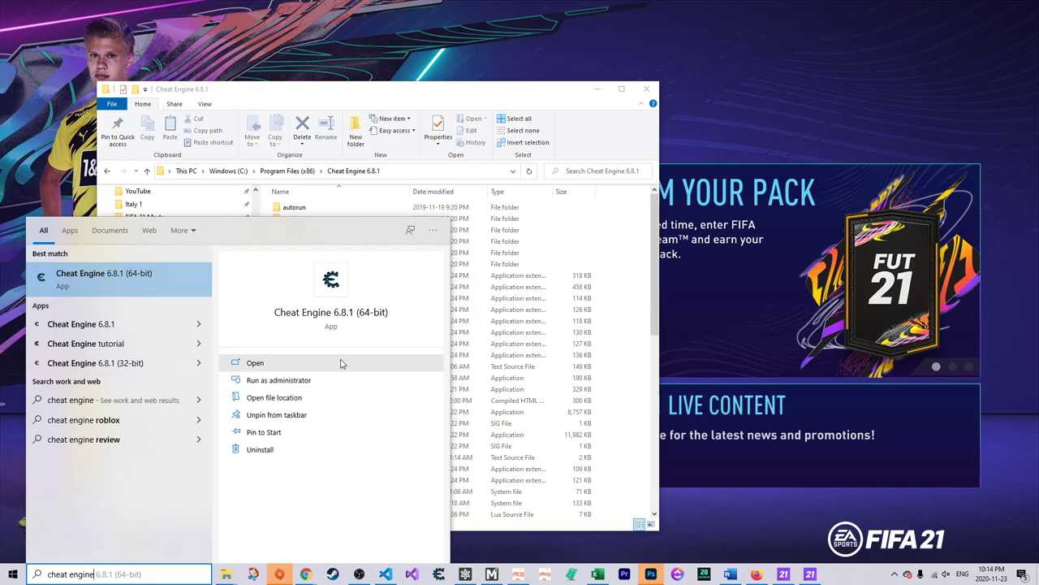
click(526, 239)
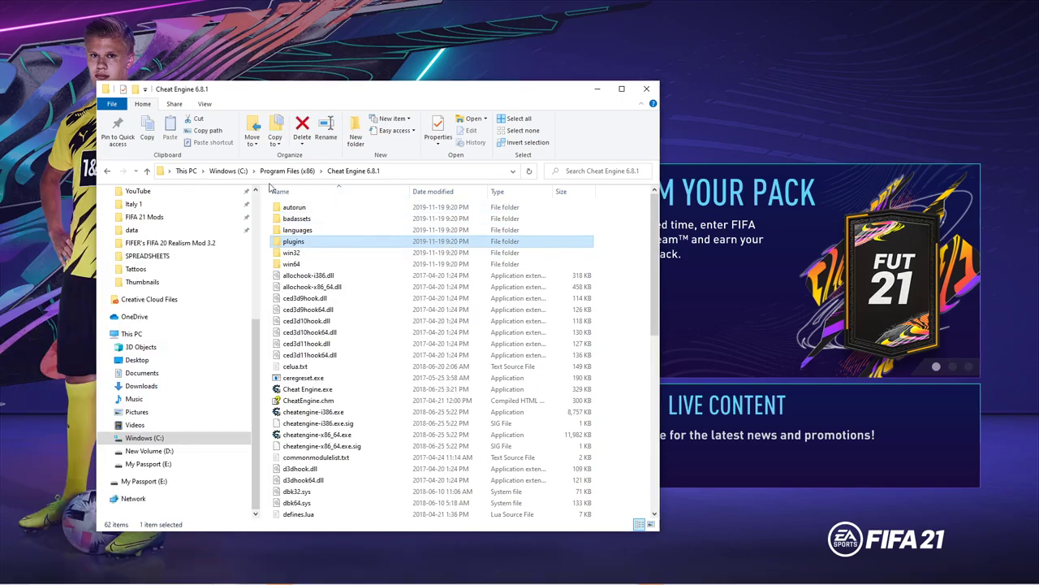
click(294, 175)
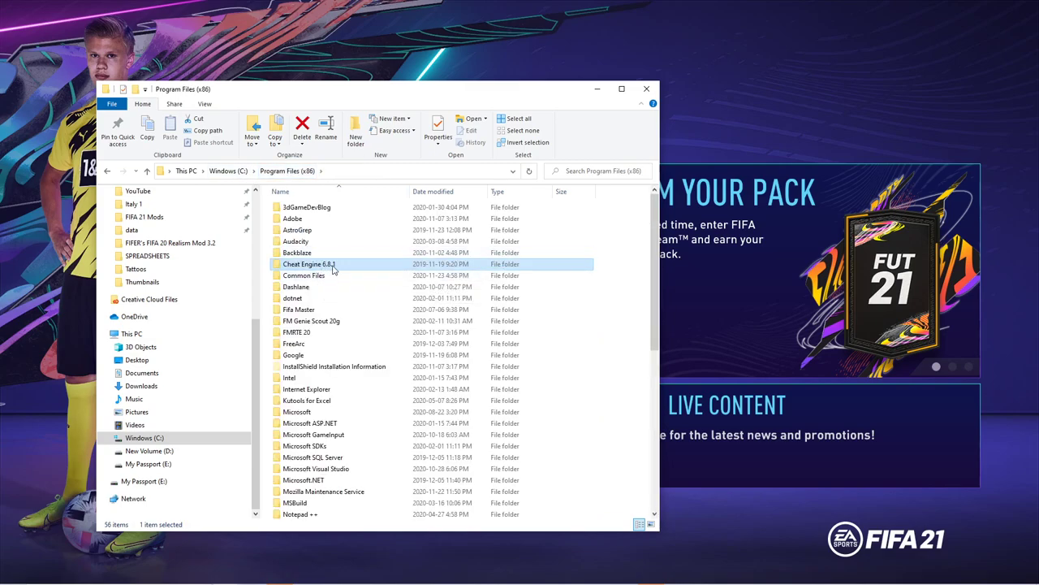
double_click(332, 270)
click(323, 393)
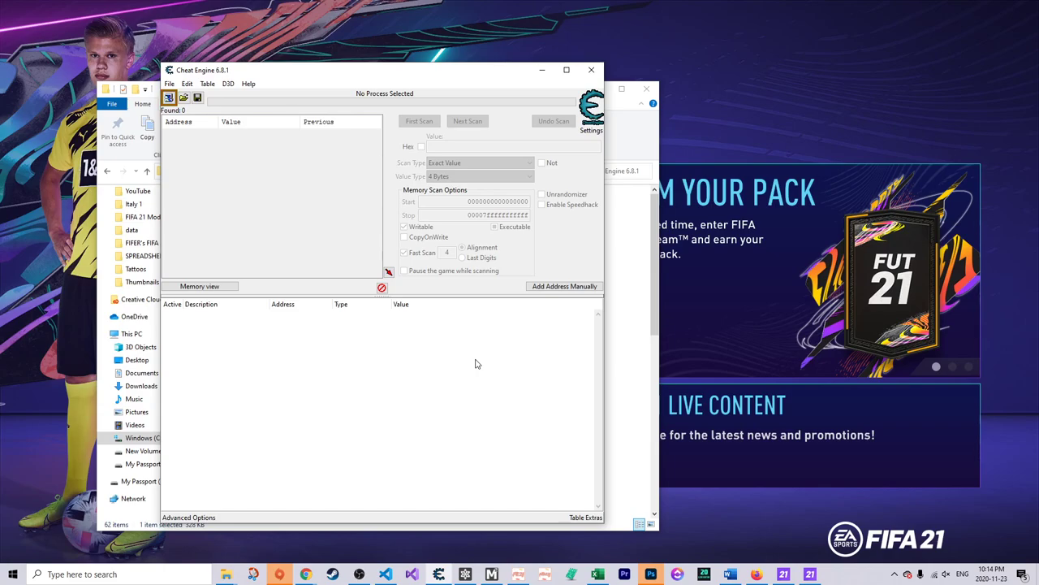
Drag FIFA21.CETRAINER from Documents > Cheat Table FIFA 21 onto the Cheat Engine window
key(alt+Tab)
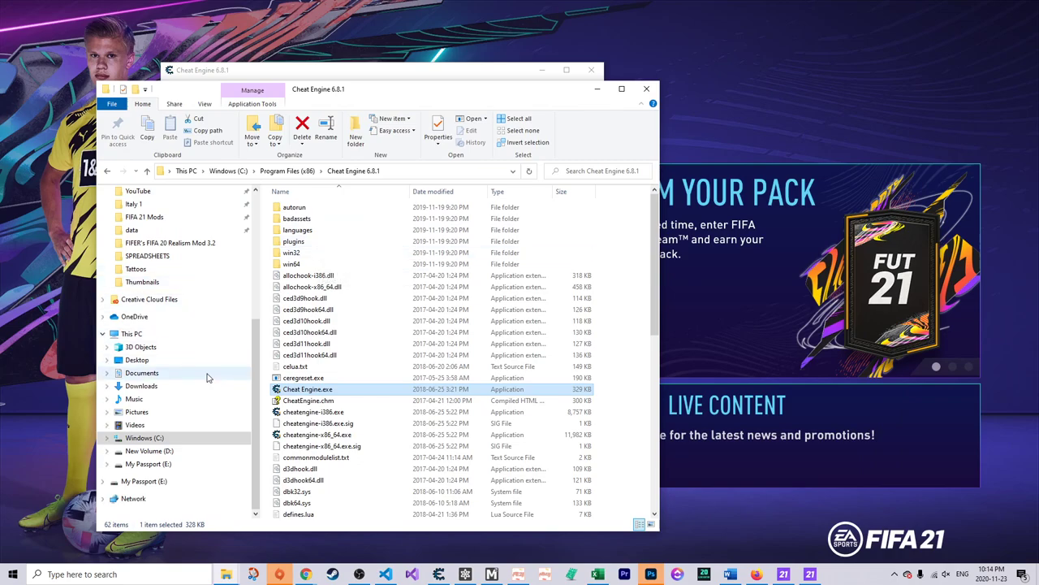
click(206, 377)
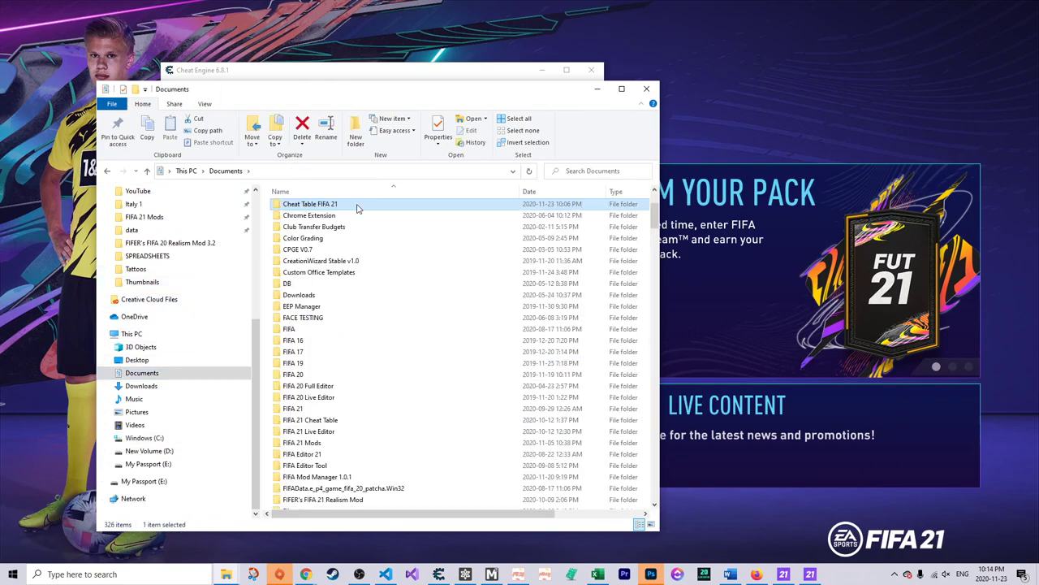
double_click(328, 211)
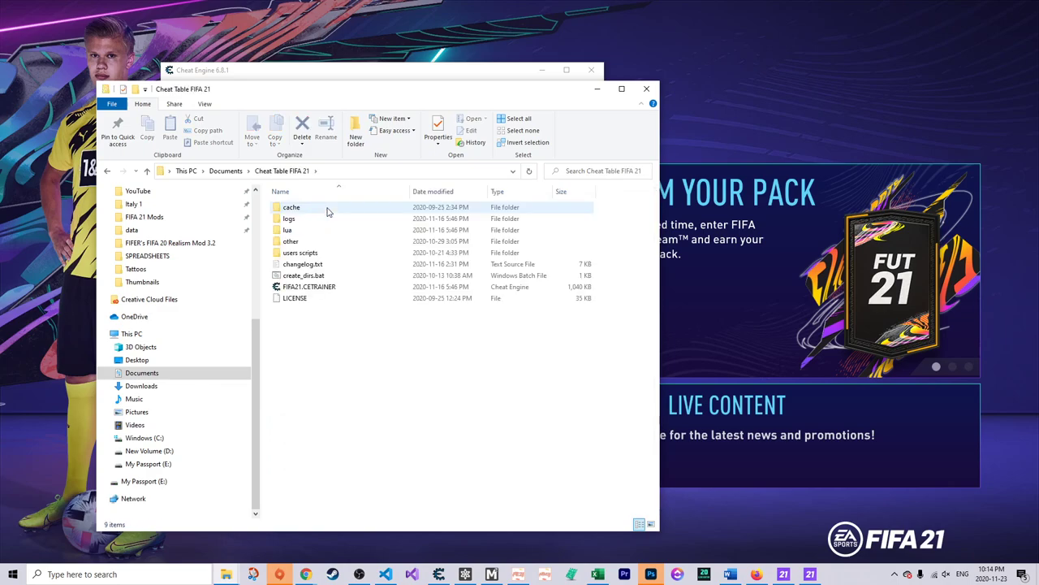
click(331, 286)
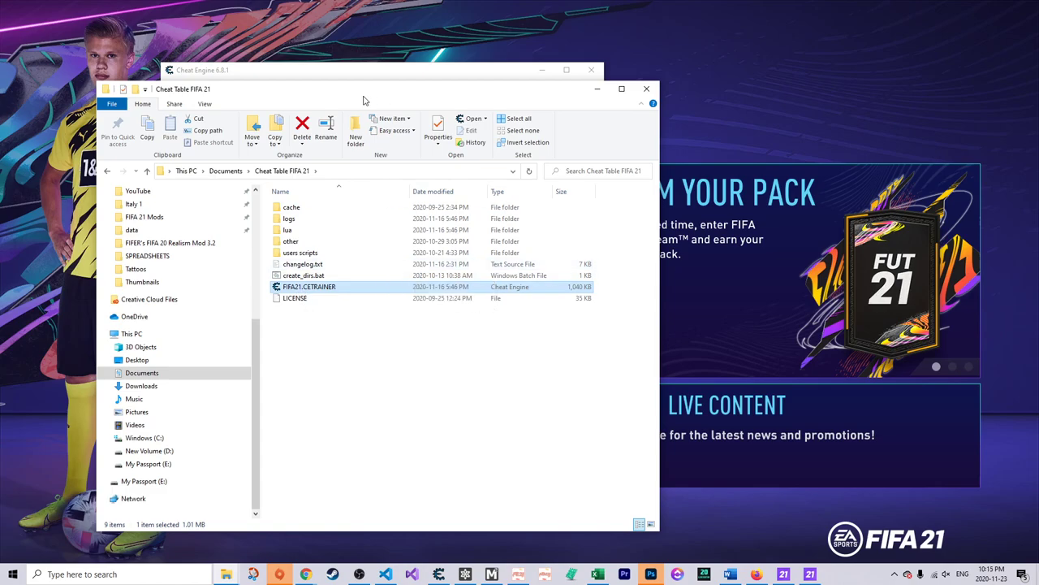
drag(365, 93, 752, 86)
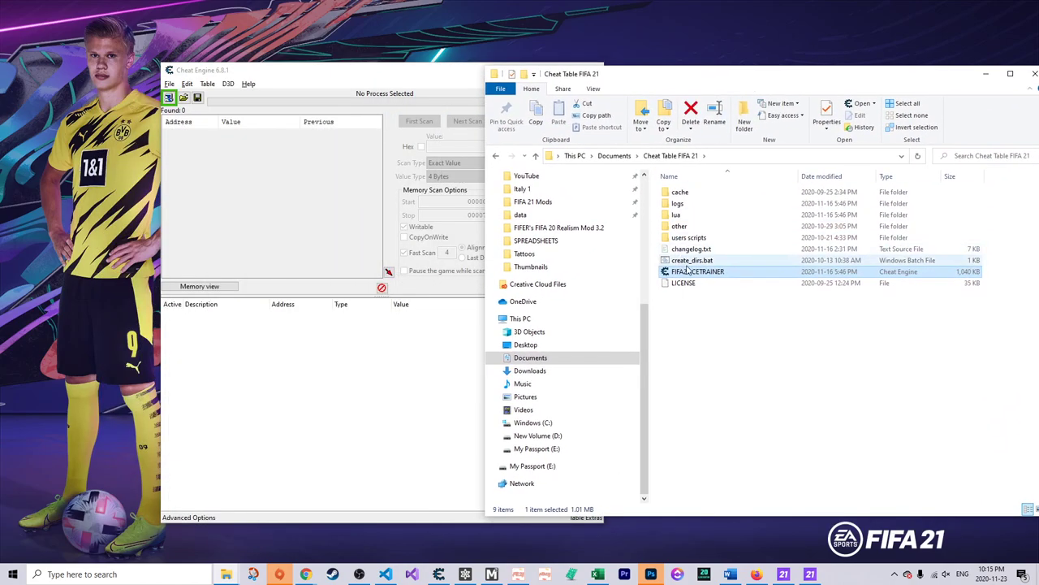
drag(697, 271, 343, 379)
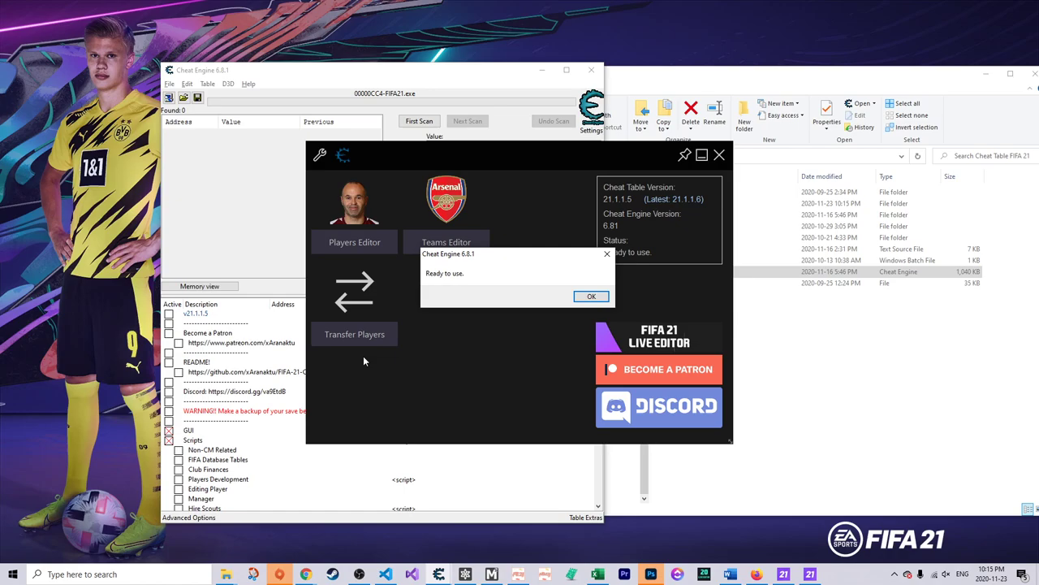
Dismiss the Live Editor's Ready to use message
click(591, 297)
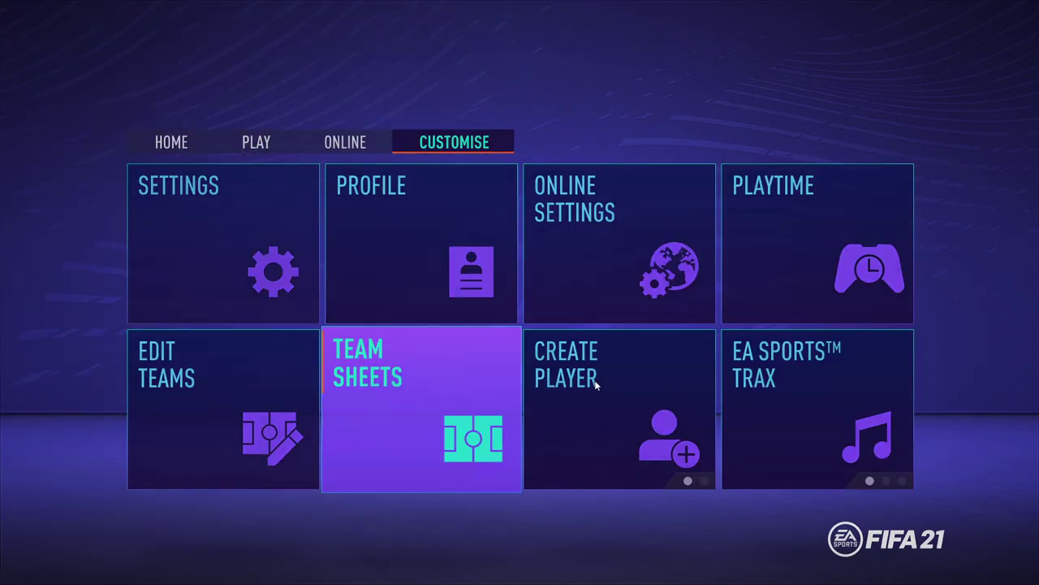
Open the team sheets and bring up Chelsea's squad
key(Return)
key(Return)
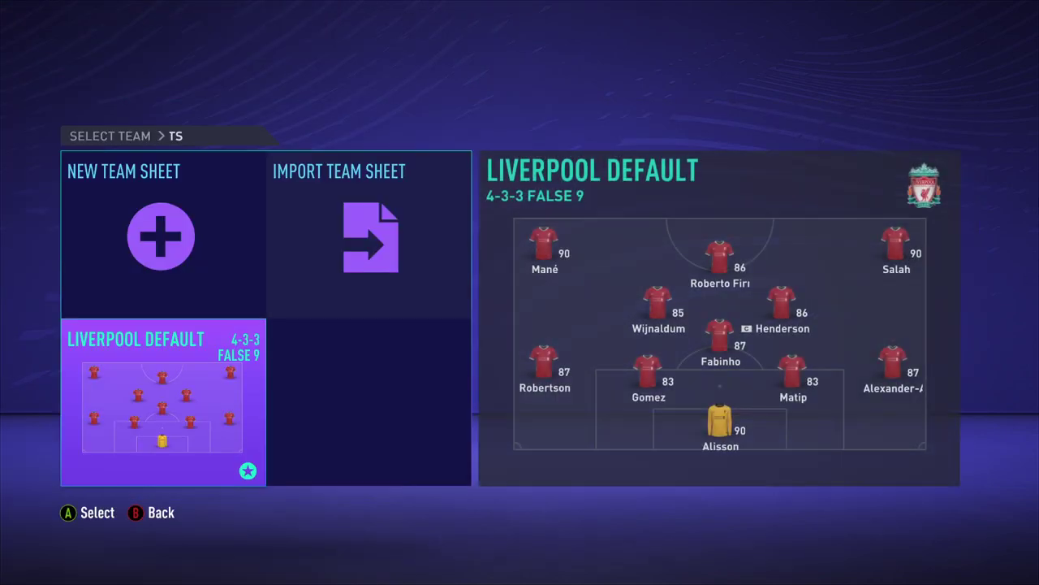
key(Escape)
key(Left)
key(Left)
key(Left)
key(Left)
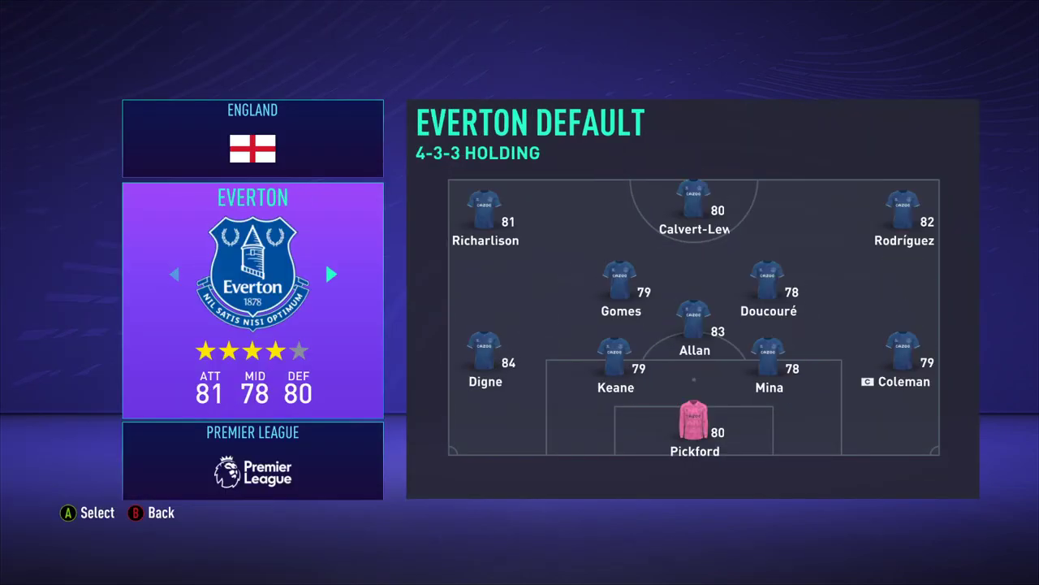
key(Left)
key(Left)
key(Return)
key(Down)
Swap Kepa from the substitutes into goal in place of Mendy
key(Down)
key(Down)
key(Down)
key(Down)
key(Right)
key(Right)
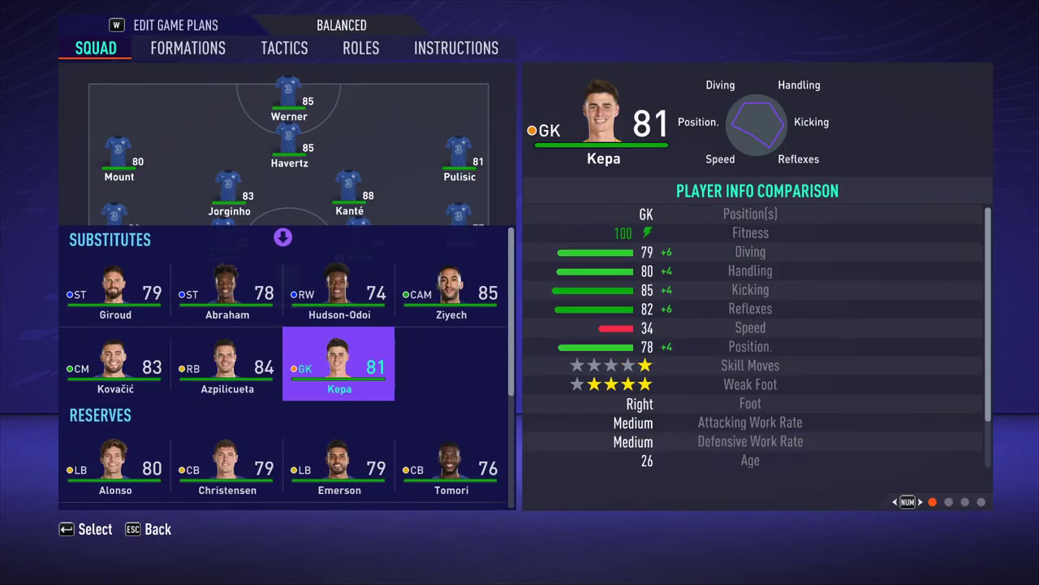
key(Return)
key(Up)
key(Down)
key(Return)
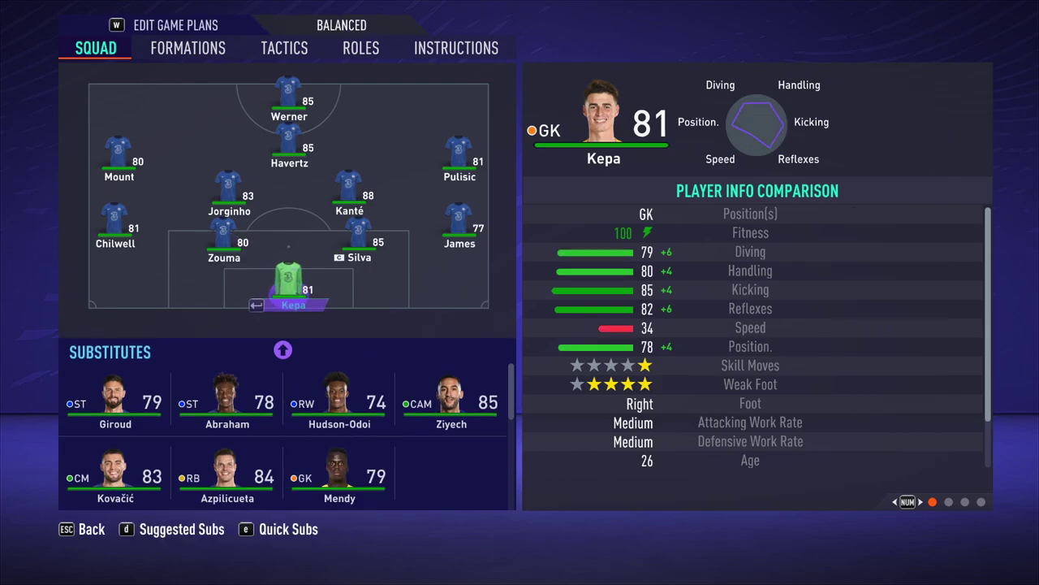
key(alt+Tab)
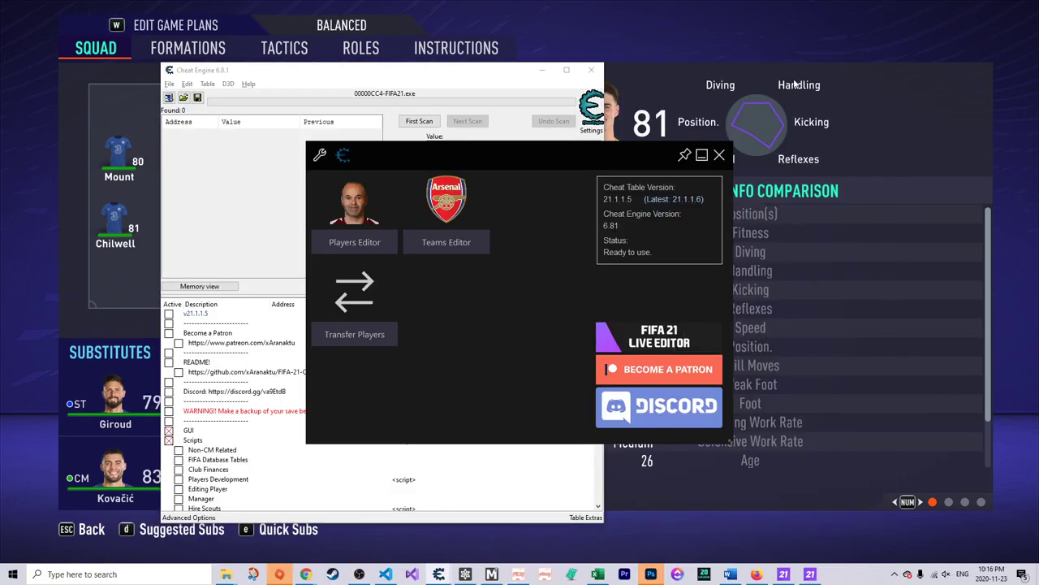
Open the Players Editor, refresh it to load Kepa, and show his Attributes
click(372, 241)
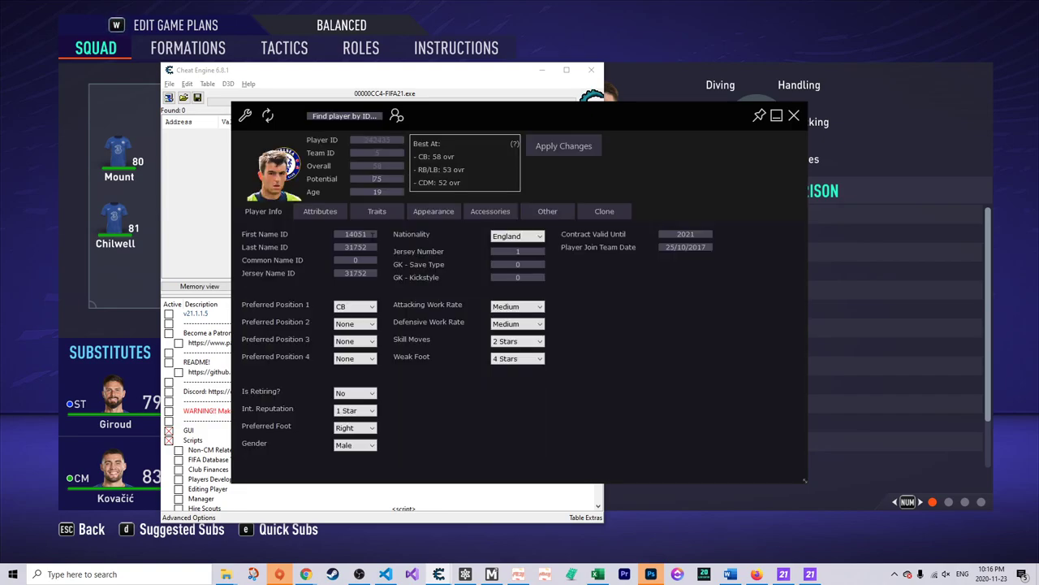
key(alt+Tab)
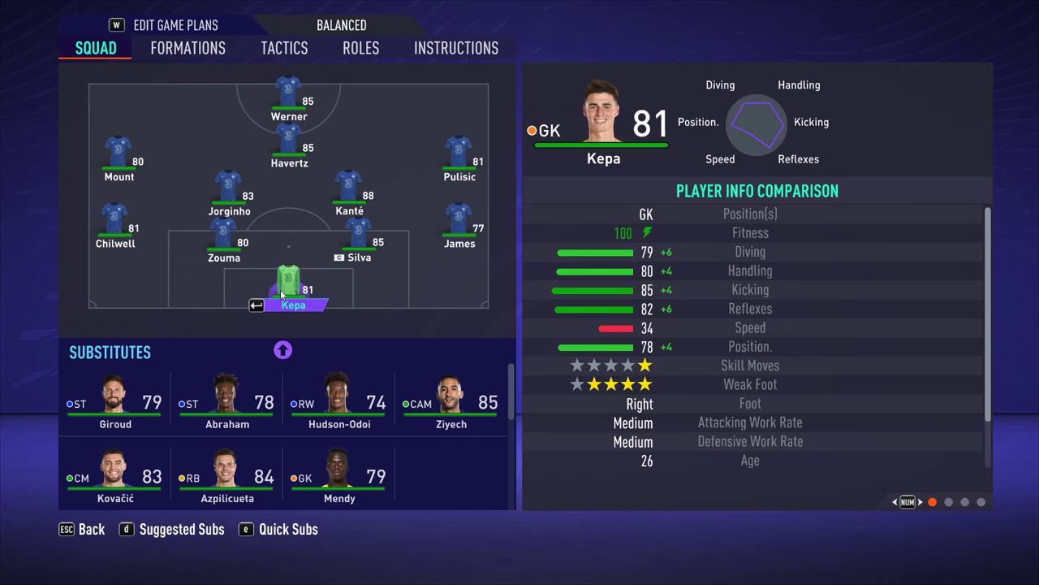
key(alt+Tab)
click(344, 115)
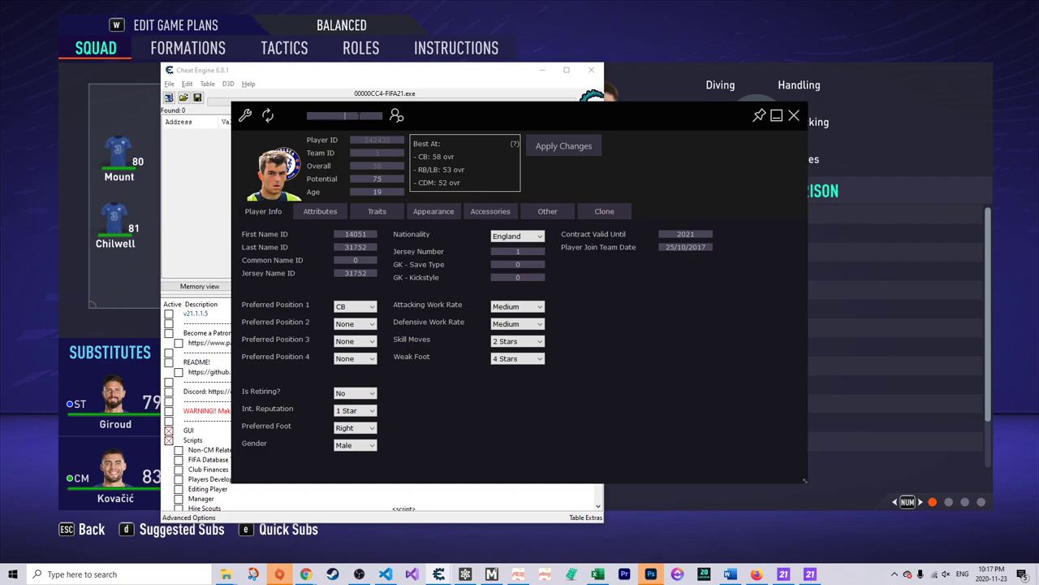
click(268, 116)
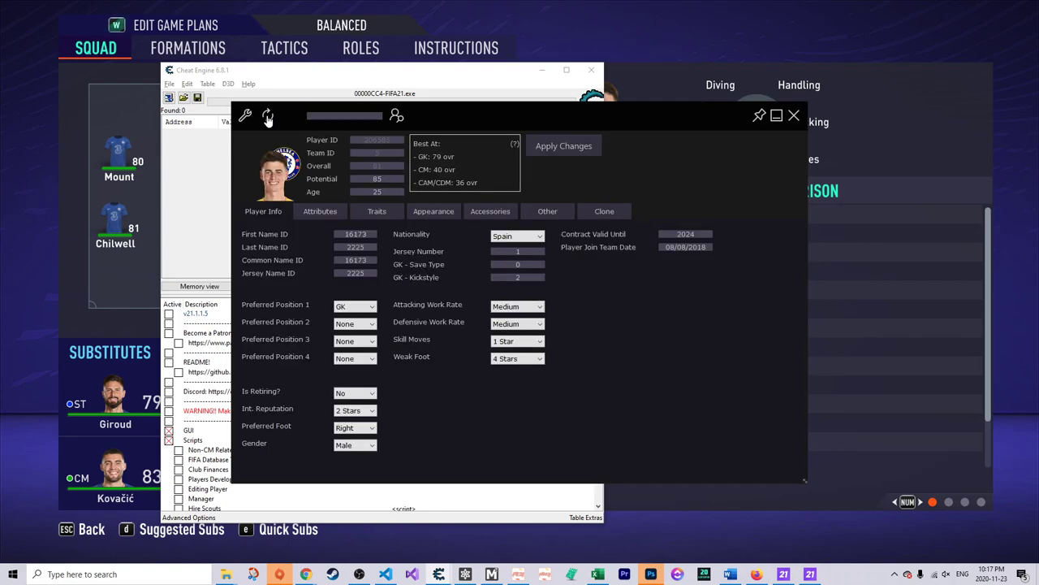
click(315, 212)
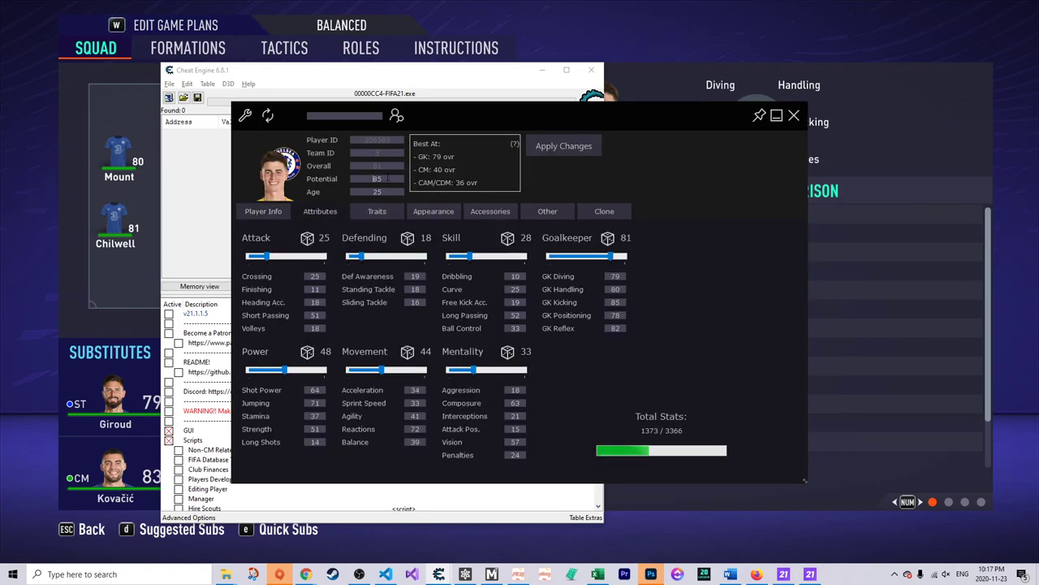
Set Kepa's potential and every attribute slider to 1, then apply the changes
double_click(376, 179)
text(1)
scroll(289, 256, up, 1)
drag(605, 258, 536, 262)
drag(501, 374, 448, 371)
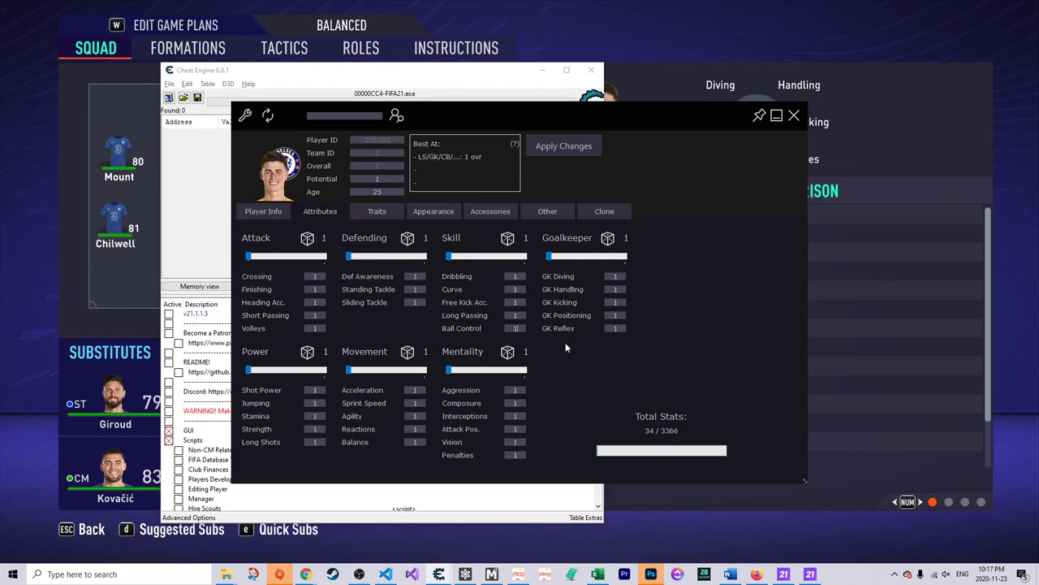
click(564, 146)
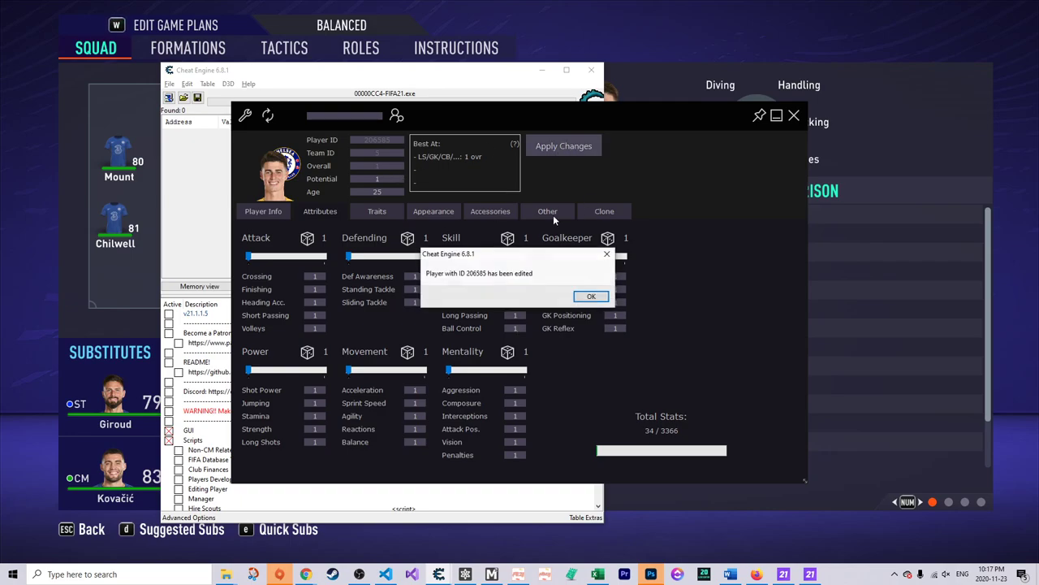
click(591, 295)
Back in FIFA 21, save the Chelsea team sheet changes
click(892, 230)
key(Escape)
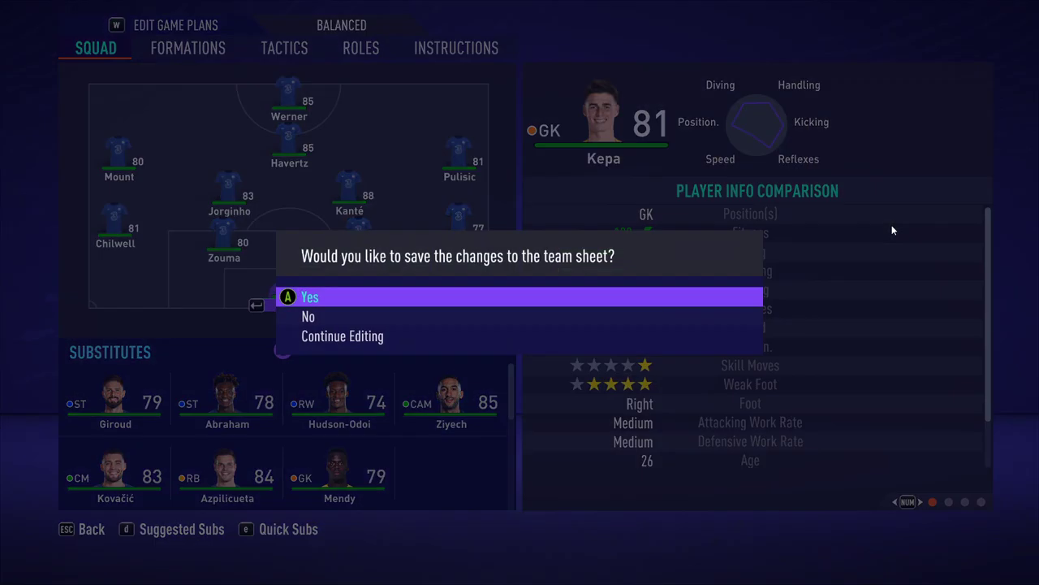
key(Return)
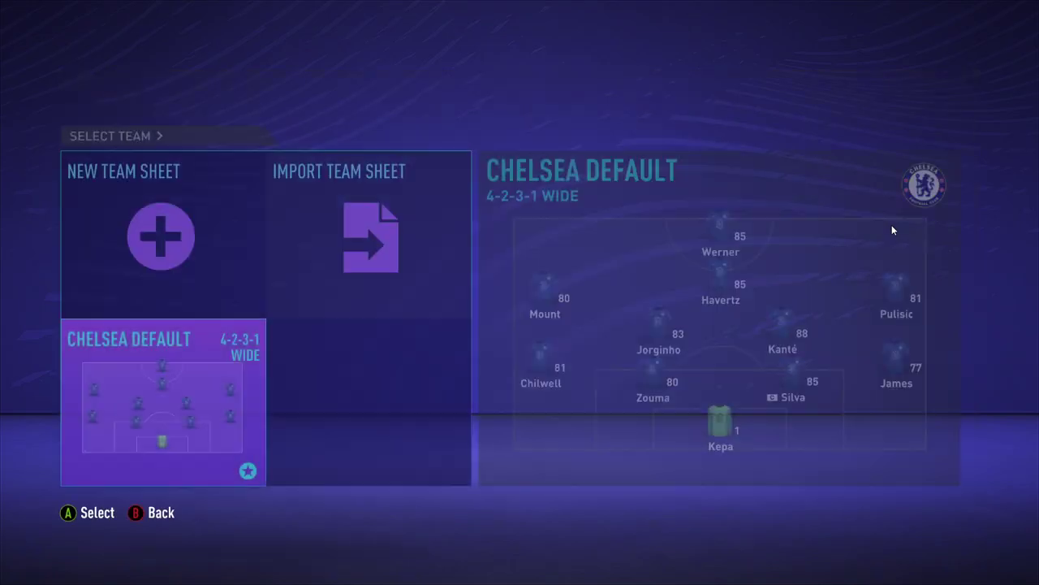
Reopen Chelsea Default and check Kepa's info panels showing 1 overall and goalkeeping ratings of 1
key(Return)
key(Down)
key(Down)
key(Down)
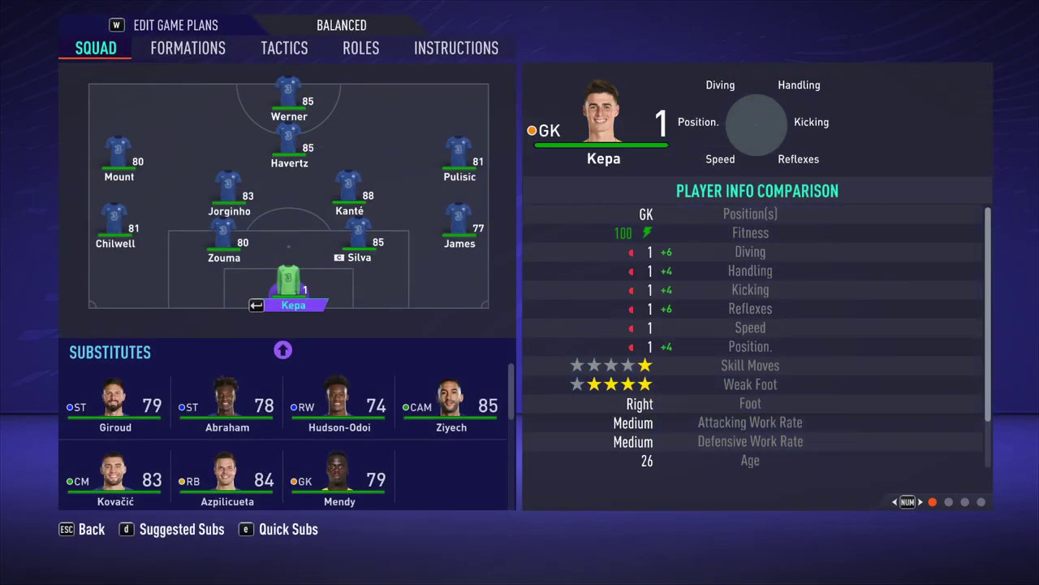
key(KP_6)
key(KP_6)
key(KP_6)
key(KP_6)
key(KP_6)
key(KP_4)
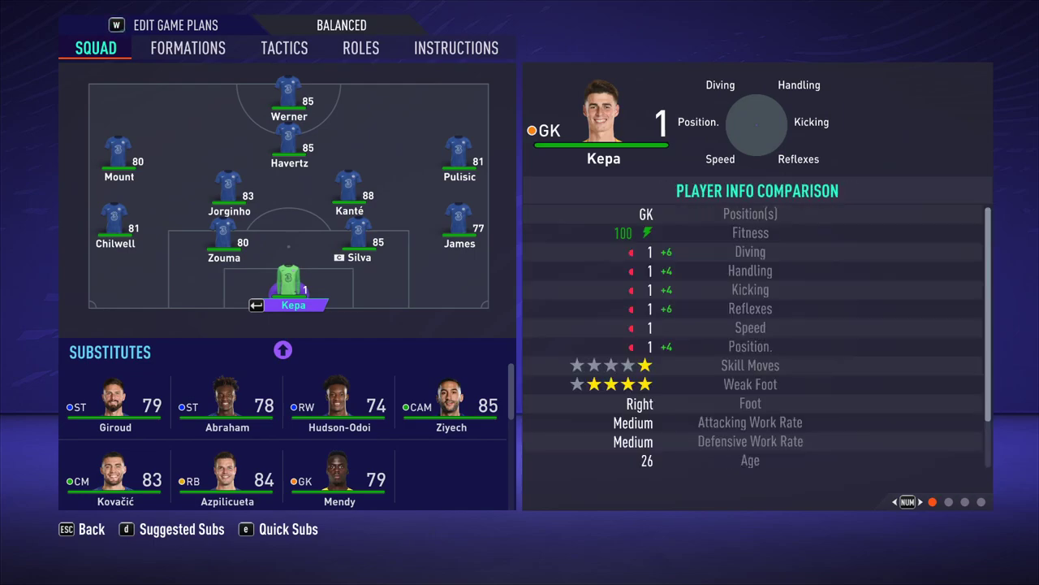